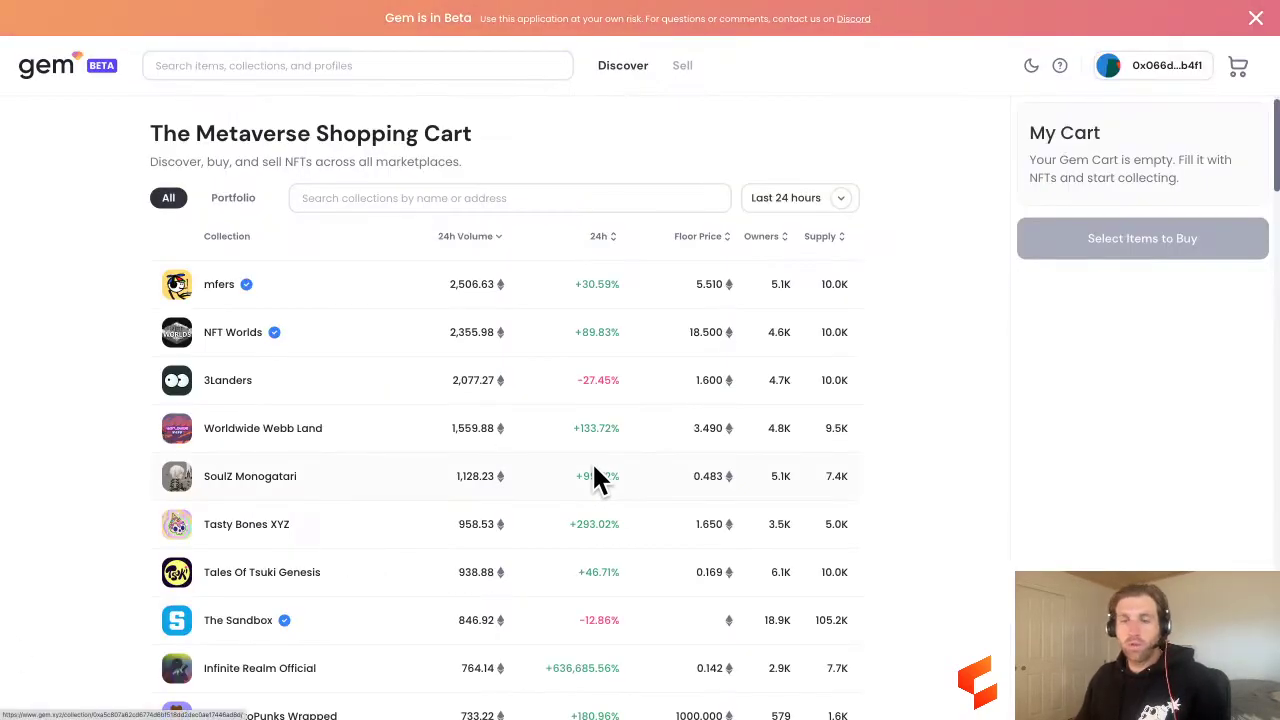
Disconnect the currently connected wallet and reconnect it through MetaMask.
click(1140, 66)
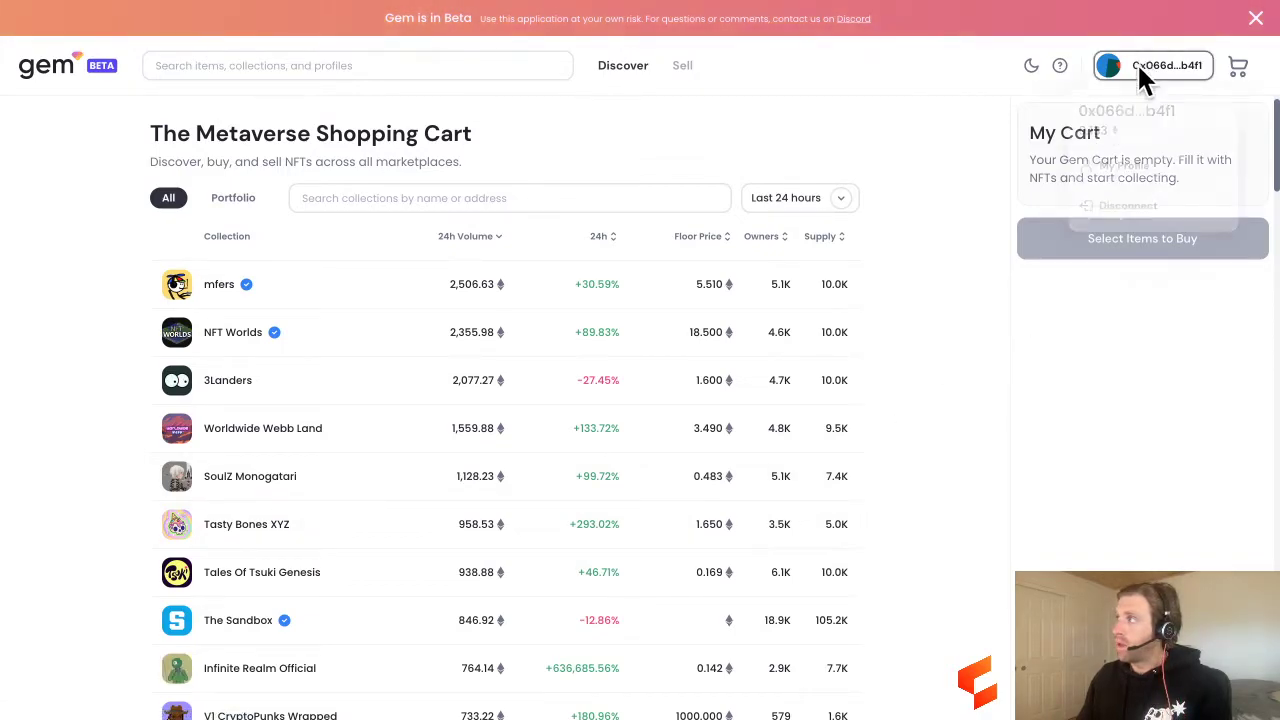
click(1125, 208)
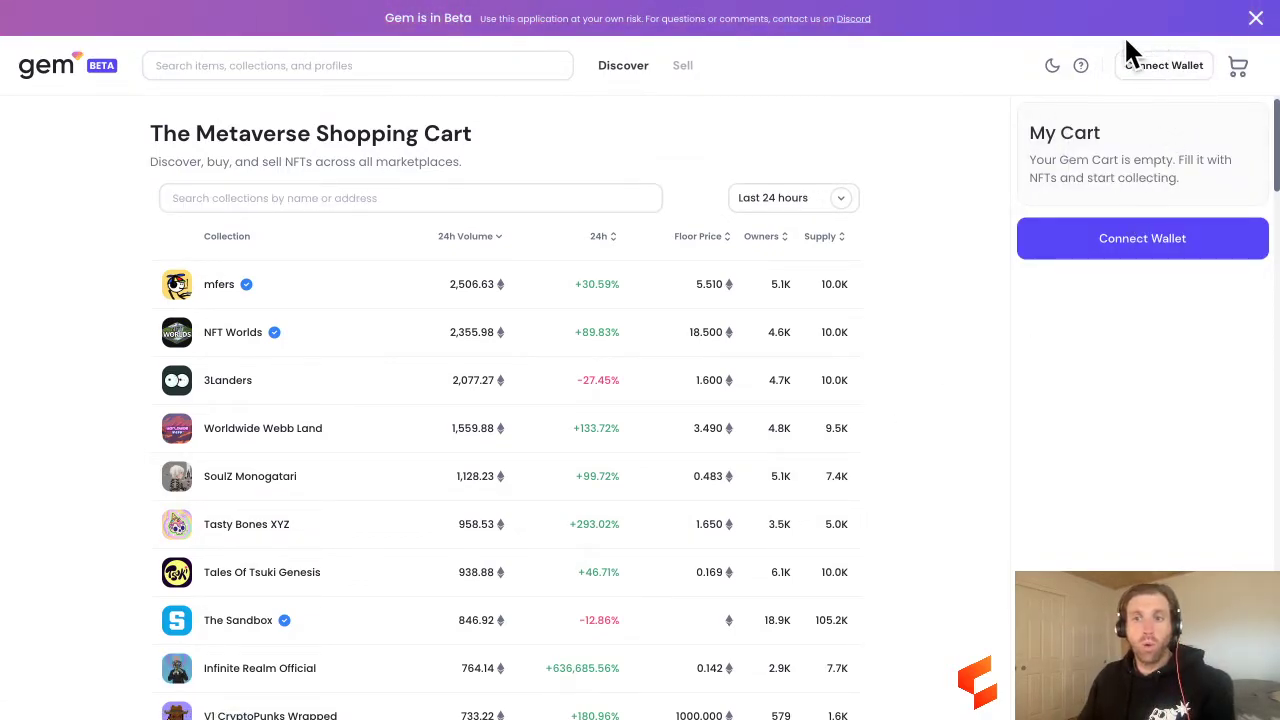
click(1187, 68)
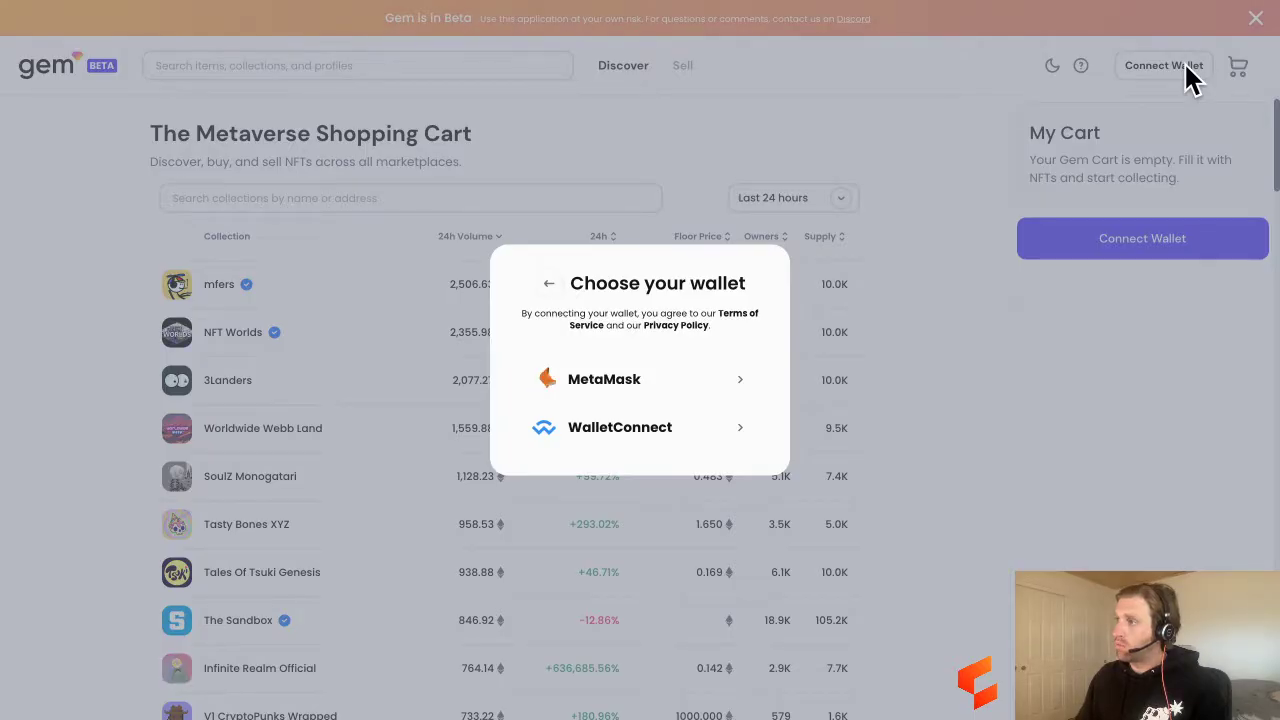
click(588, 390)
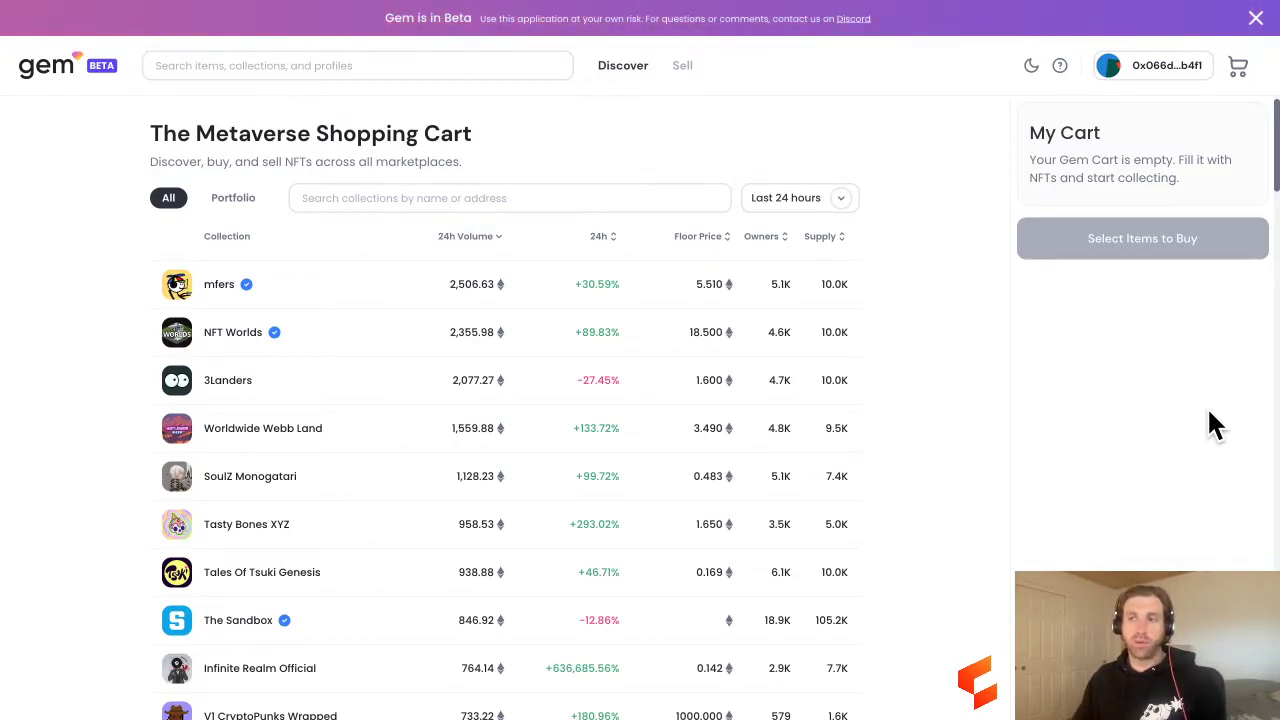
Rank the collections by the last 30 days and open the Azuki collection.
click(845, 200)
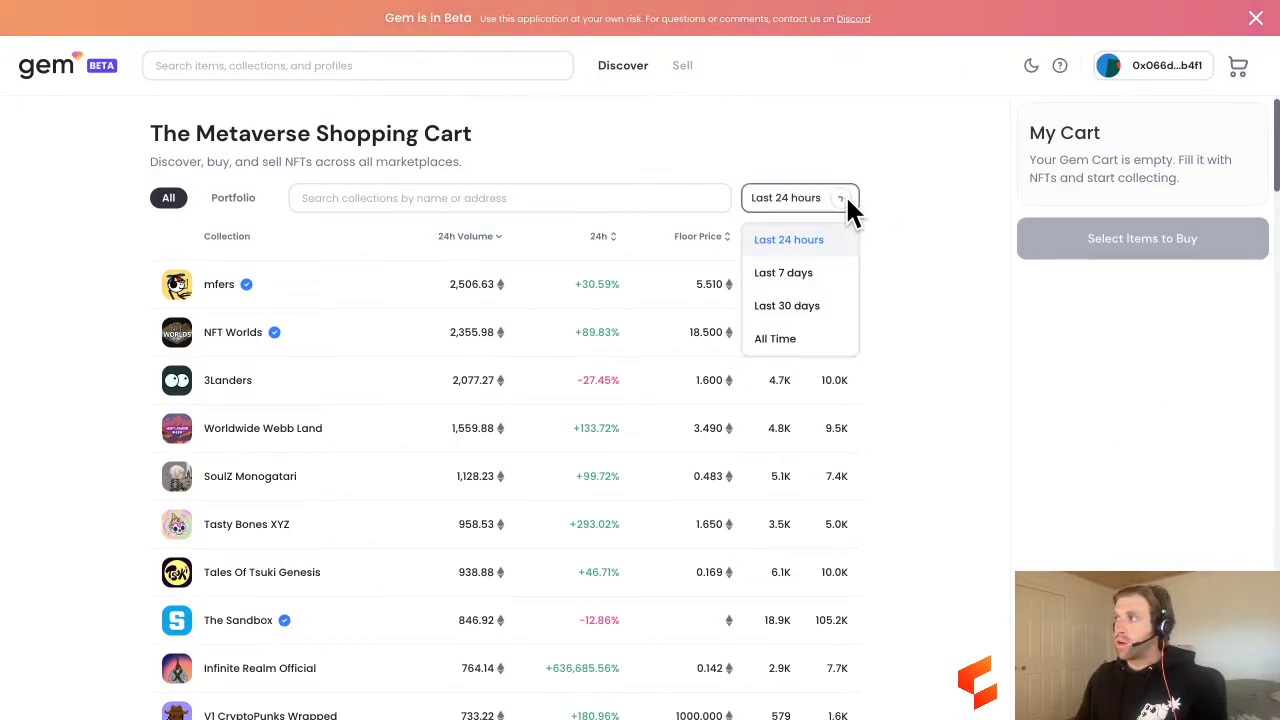
click(840, 157)
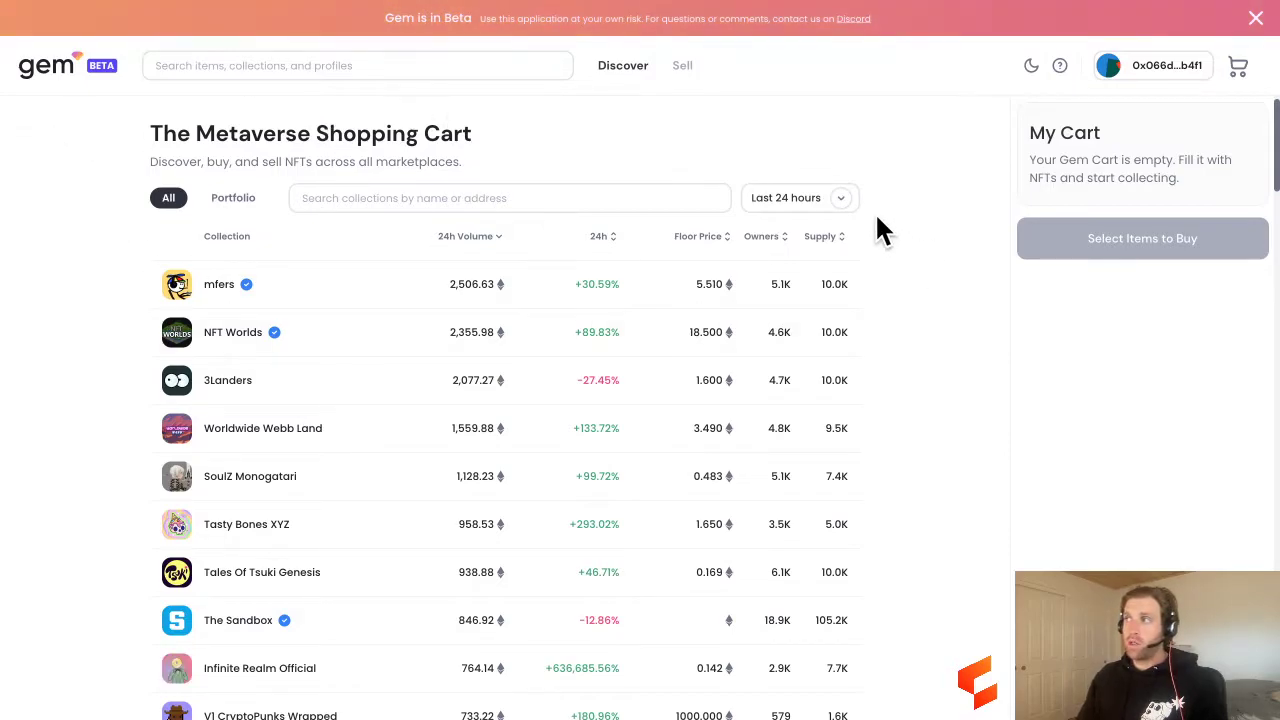
click(843, 199)
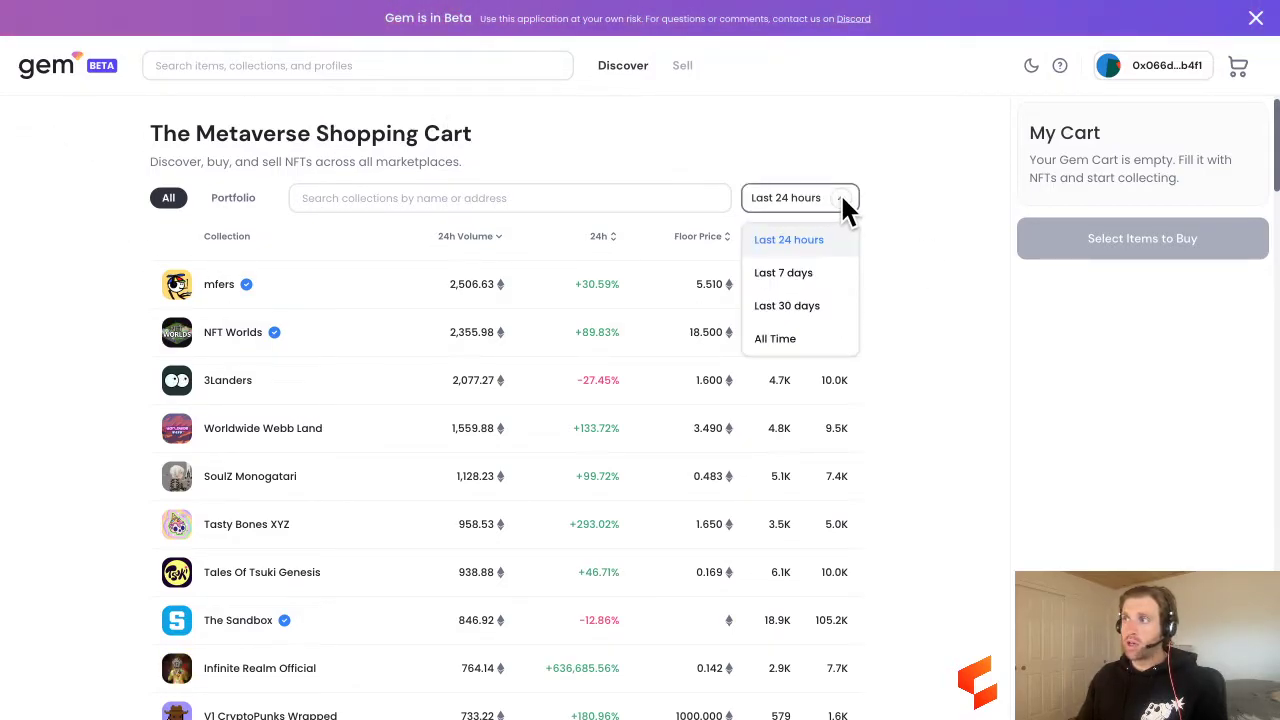
click(808, 308)
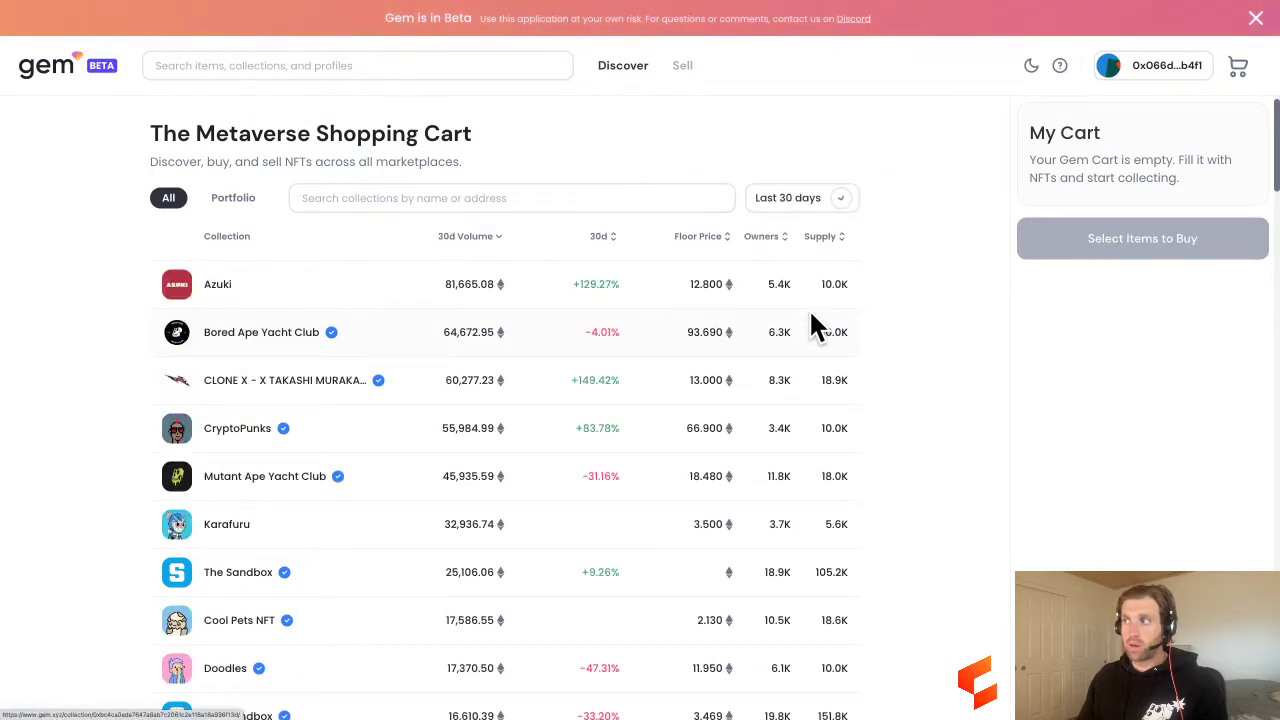
click(218, 283)
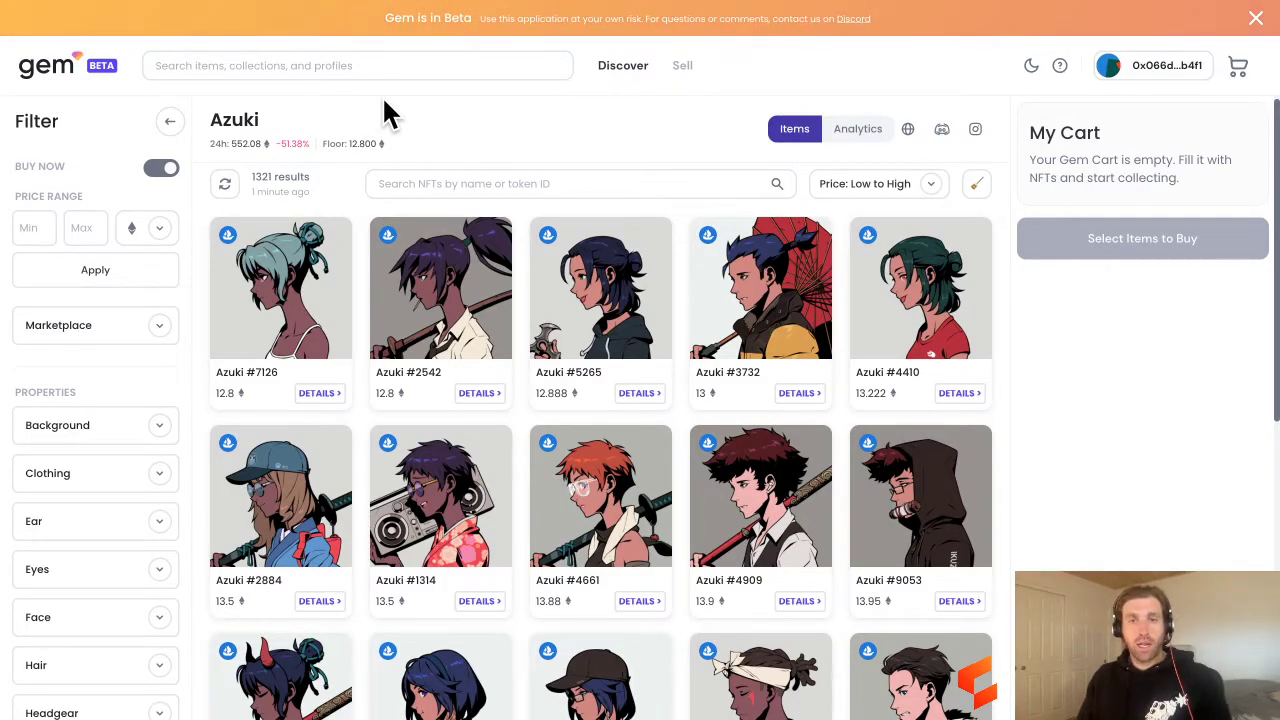
Examine which marketplaces the Azuki collection can be filtered by, and look at the shopping cart area.
click(162, 330)
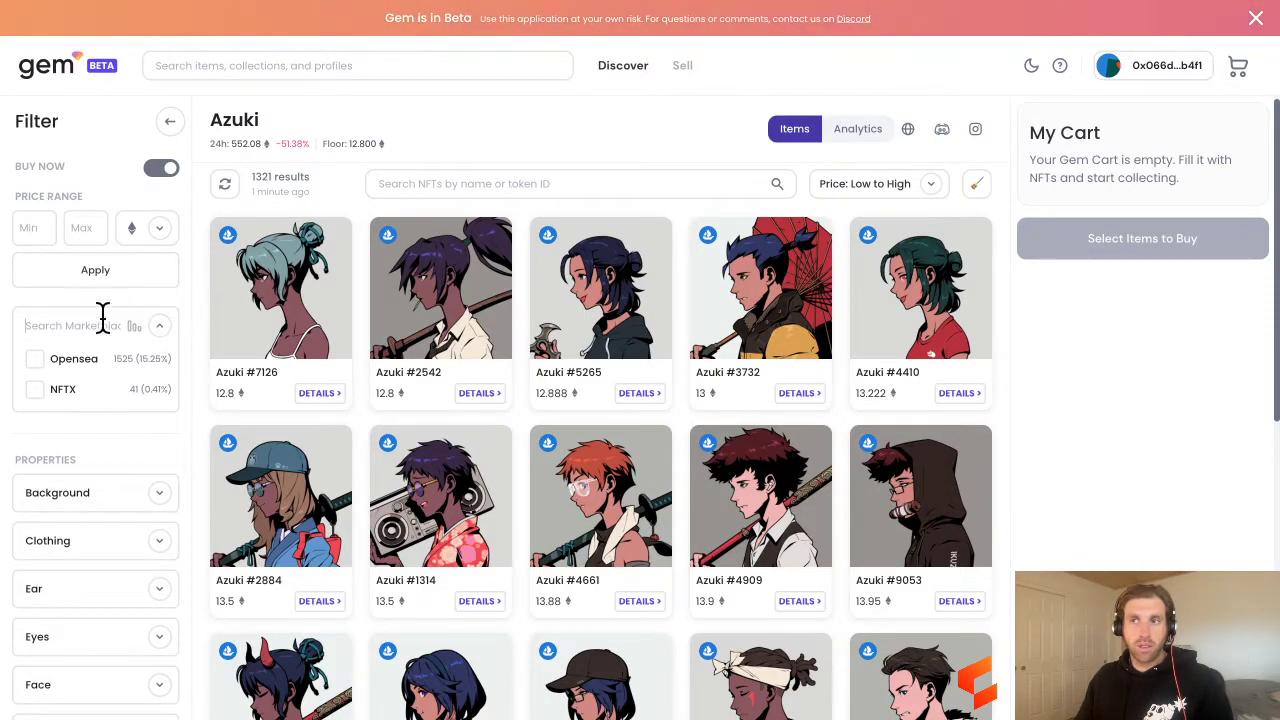
click(162, 327)
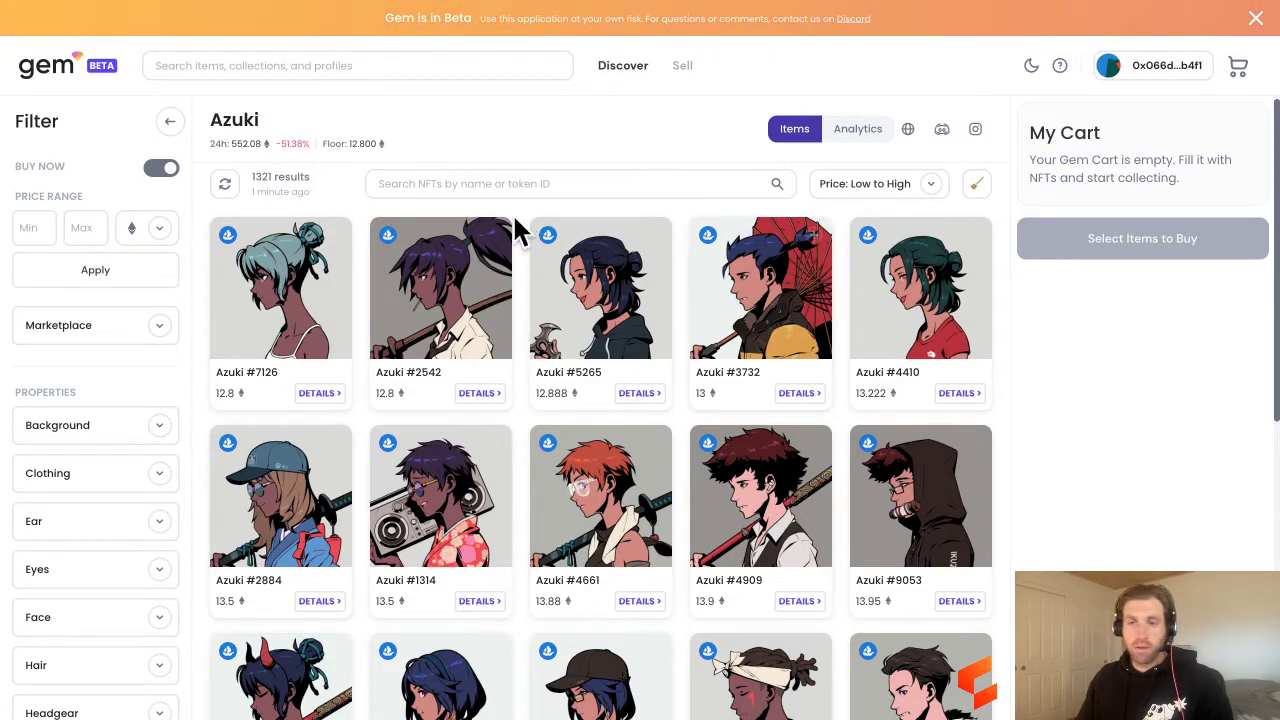
drag(1110, 135, 1031, 127)
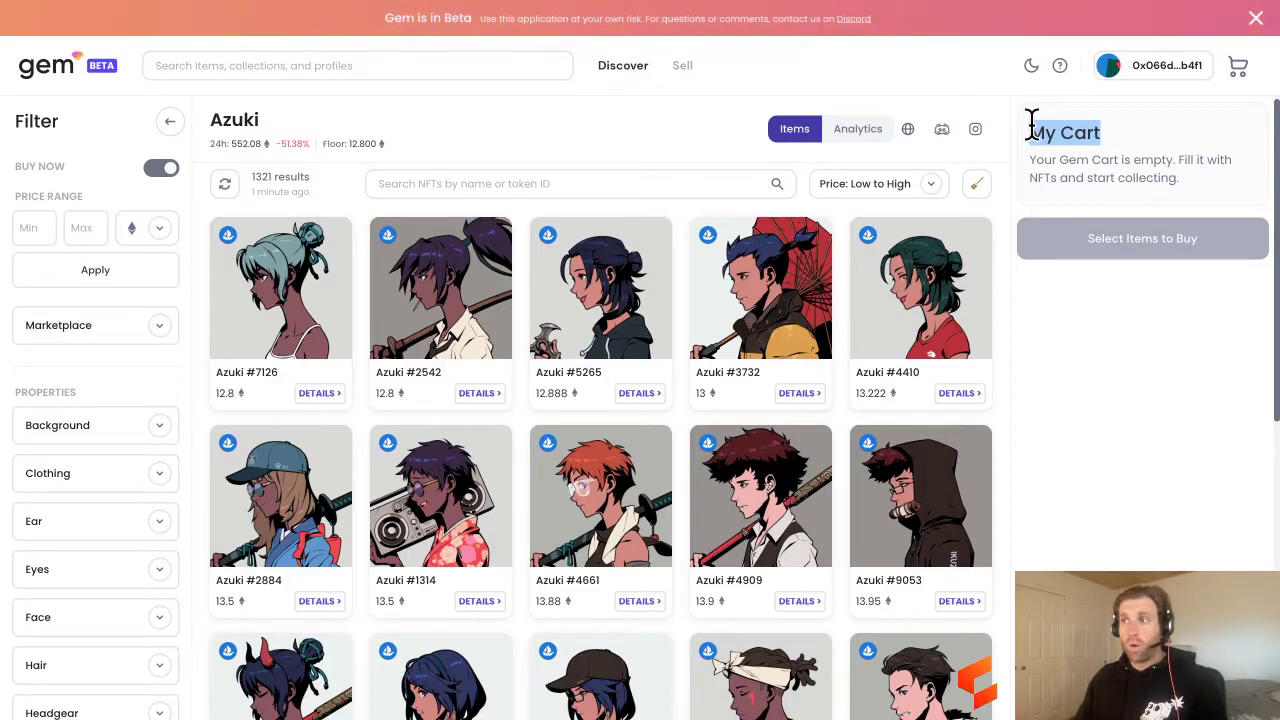
Add Azuki #7126 to the cart from the collection grid and remove it again.
click(297, 300)
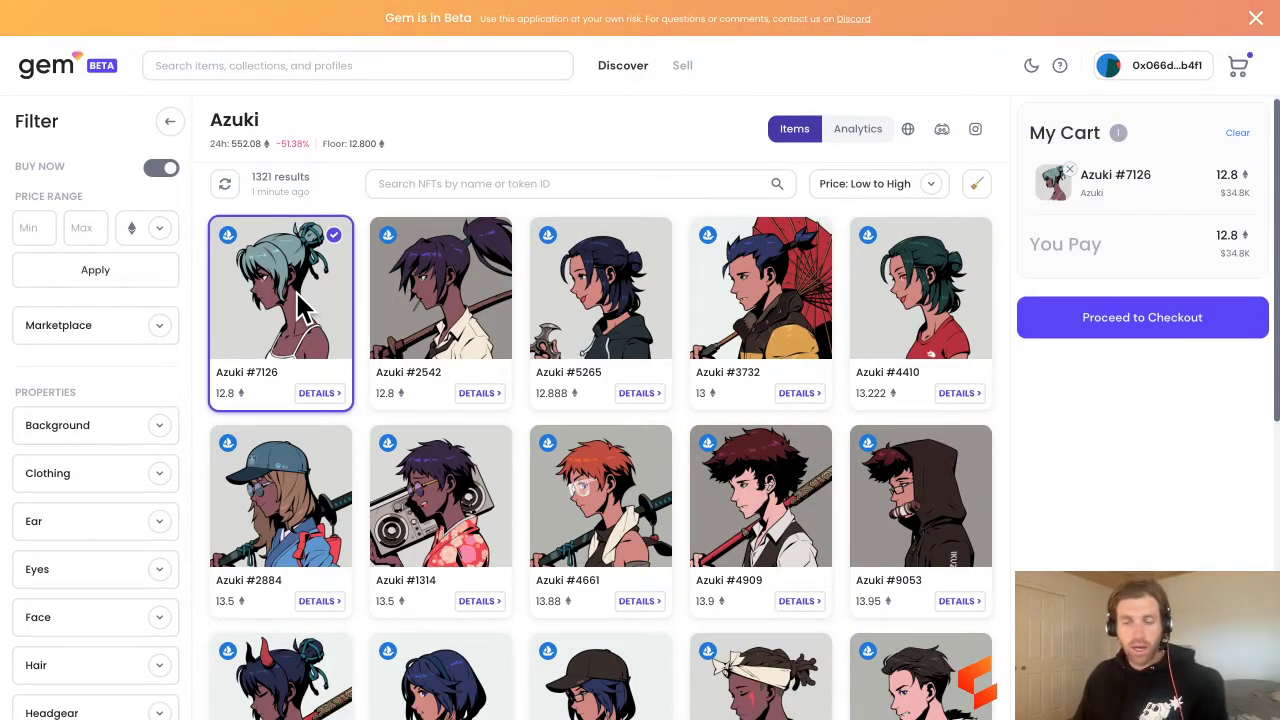
click(1070, 170)
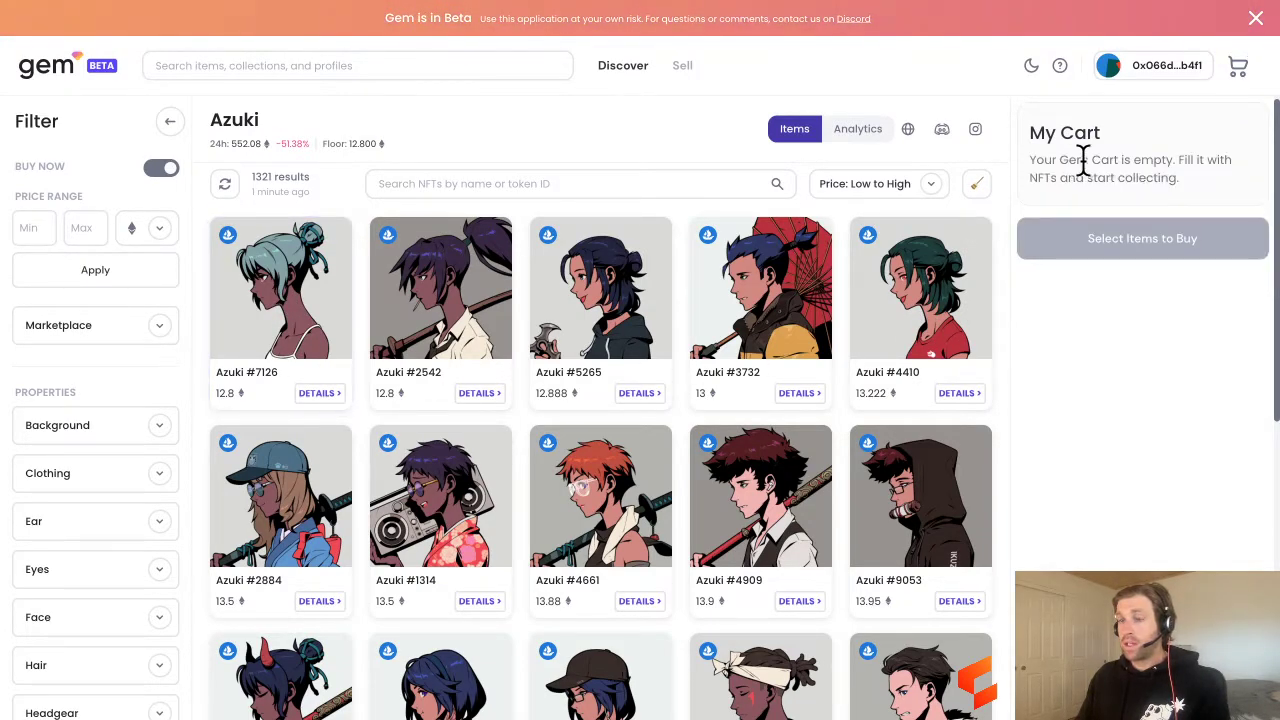
Open the details page of Azuki #7126, and try adding it to the cart there and removing it.
click(318, 395)
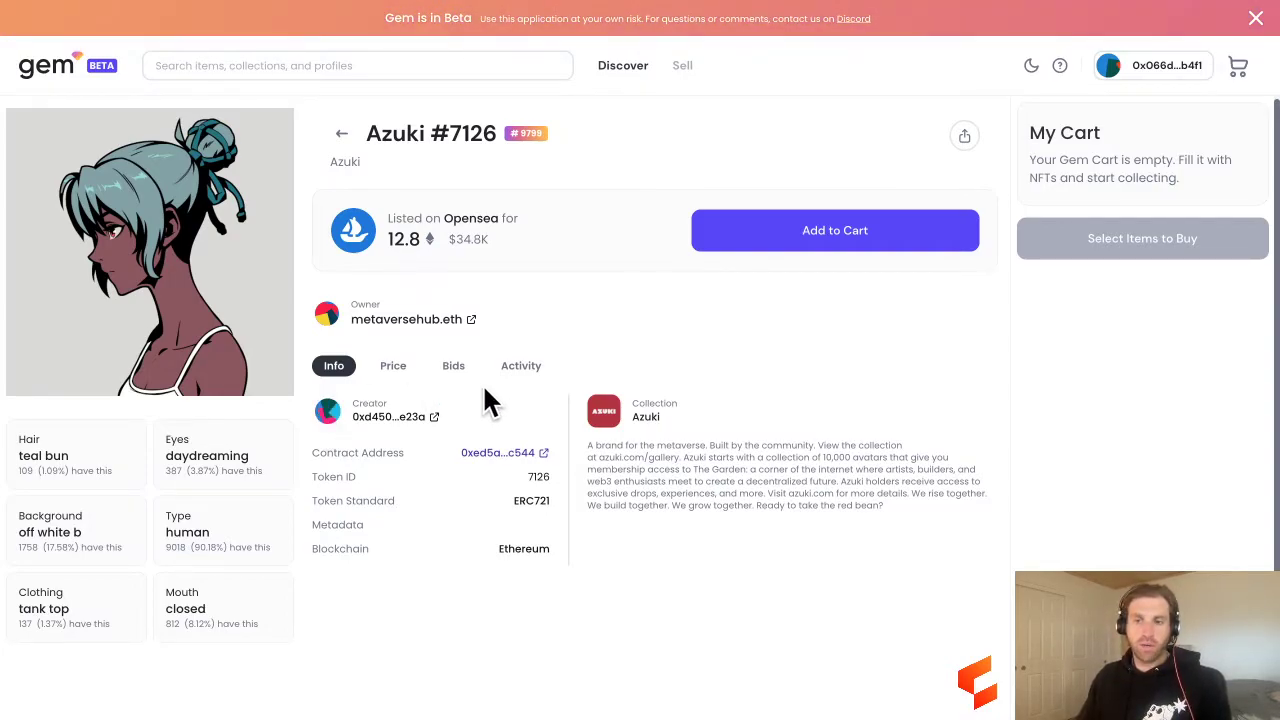
click(830, 230)
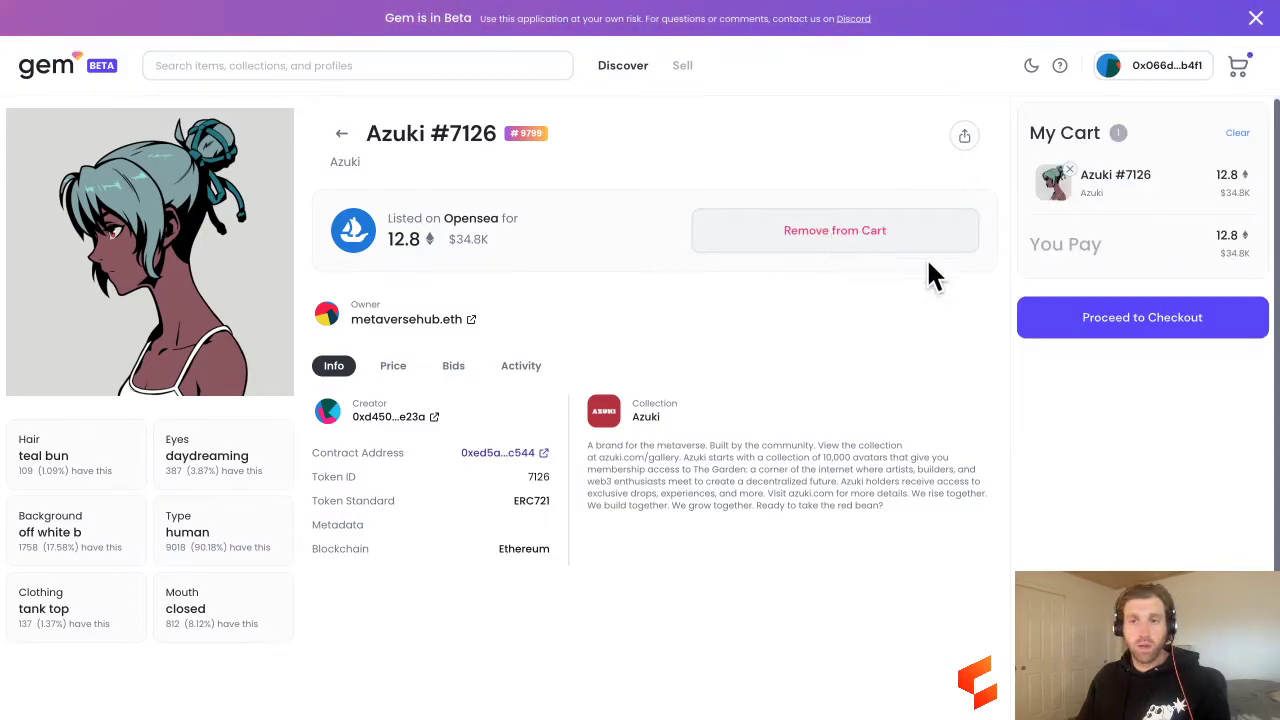
click(1068, 169)
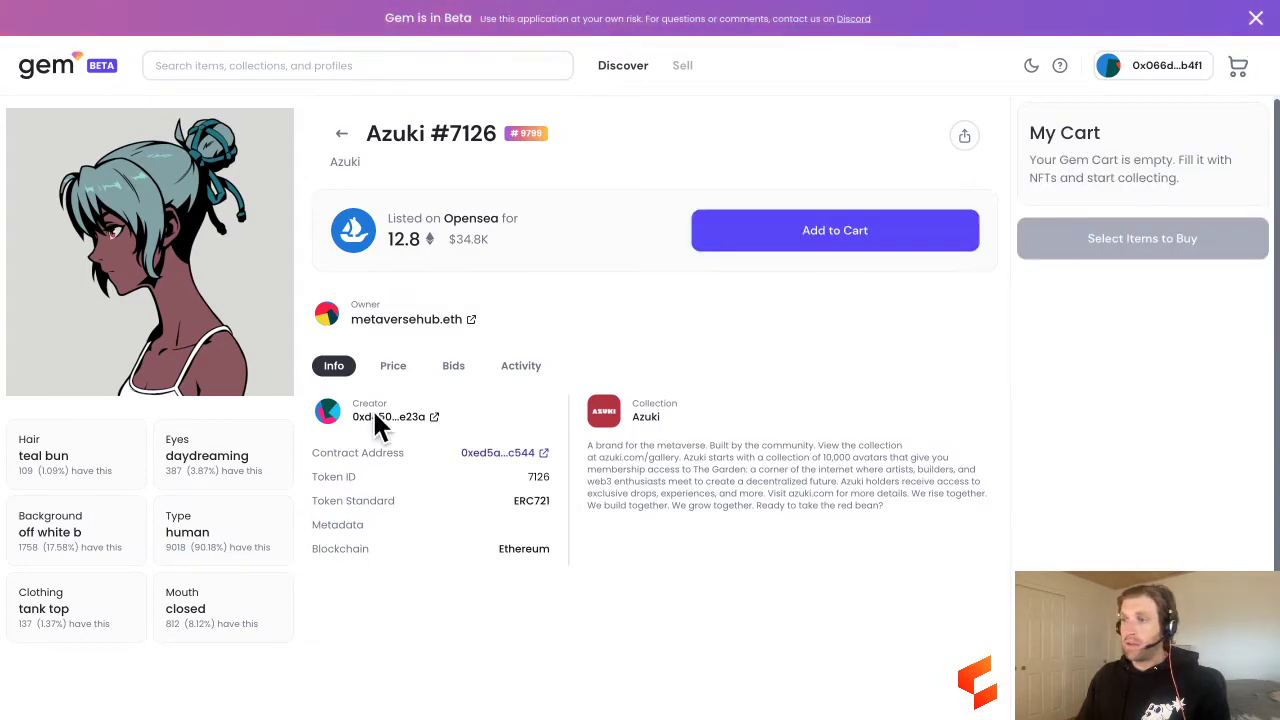
Examine the contract and token information of Azuki #7126 and its price history chart.
drag(311, 452, 513, 452)
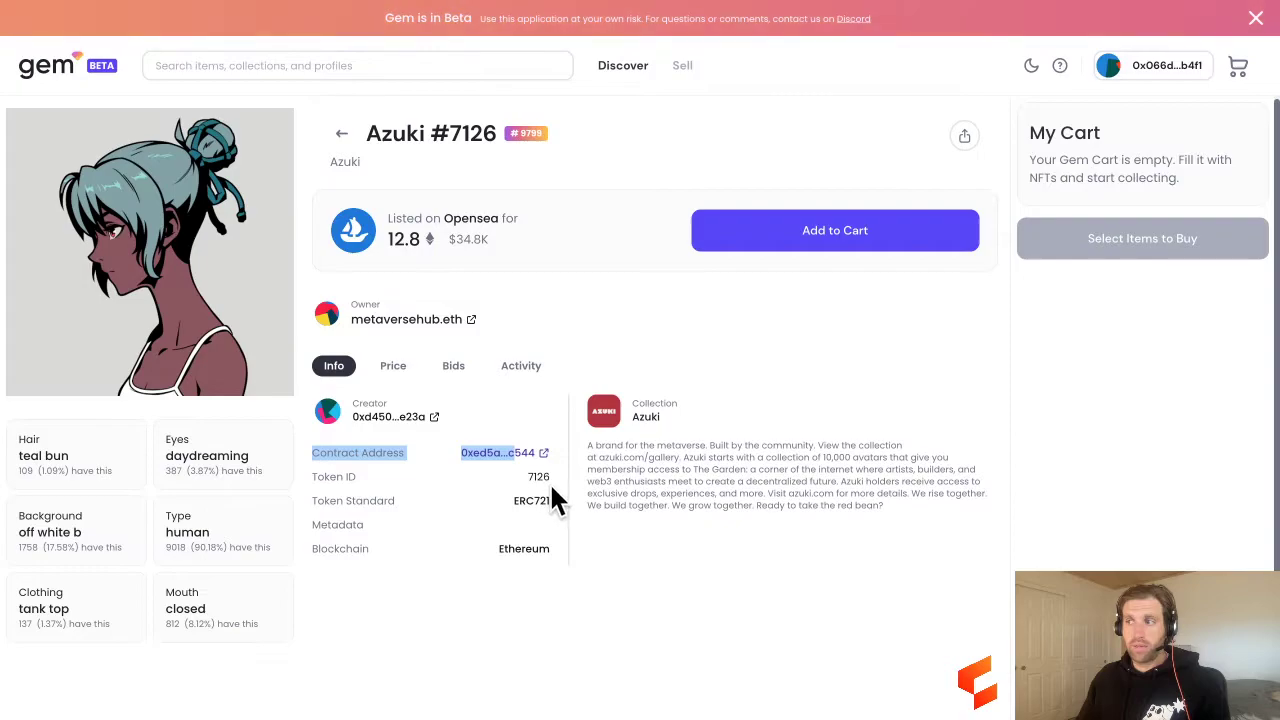
drag(558, 560, 343, 443)
click(345, 445)
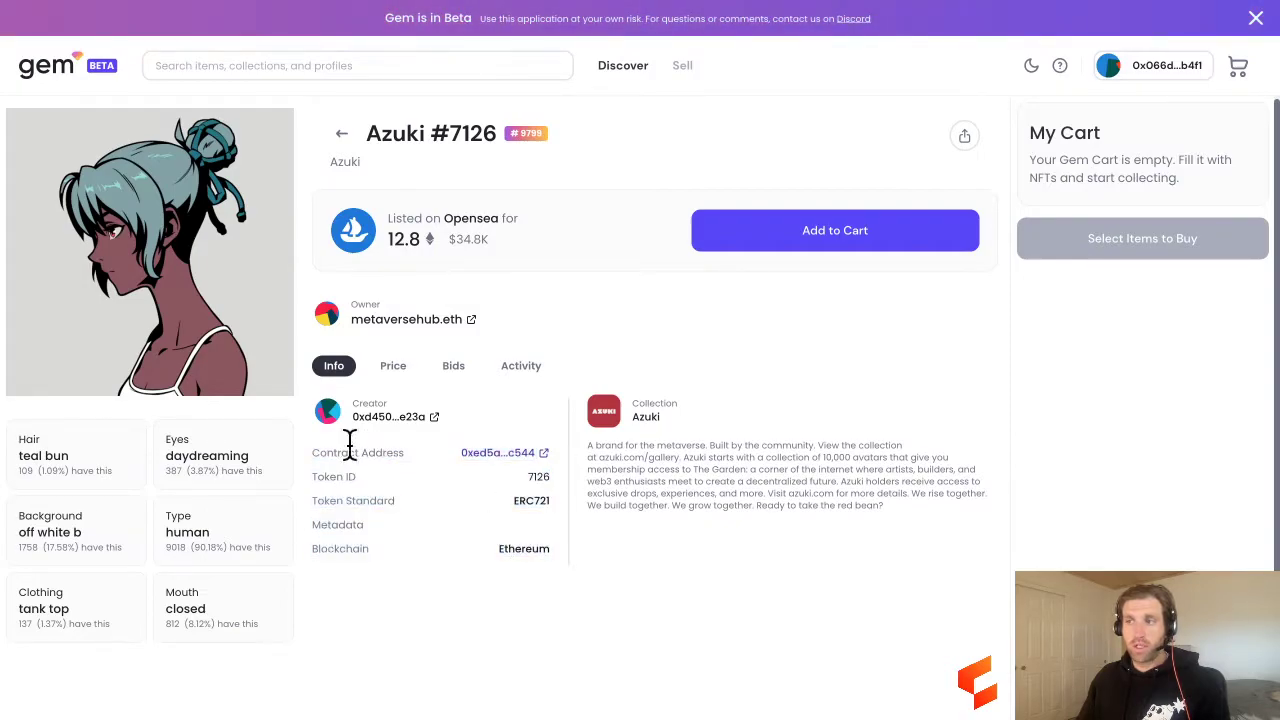
click(389, 362)
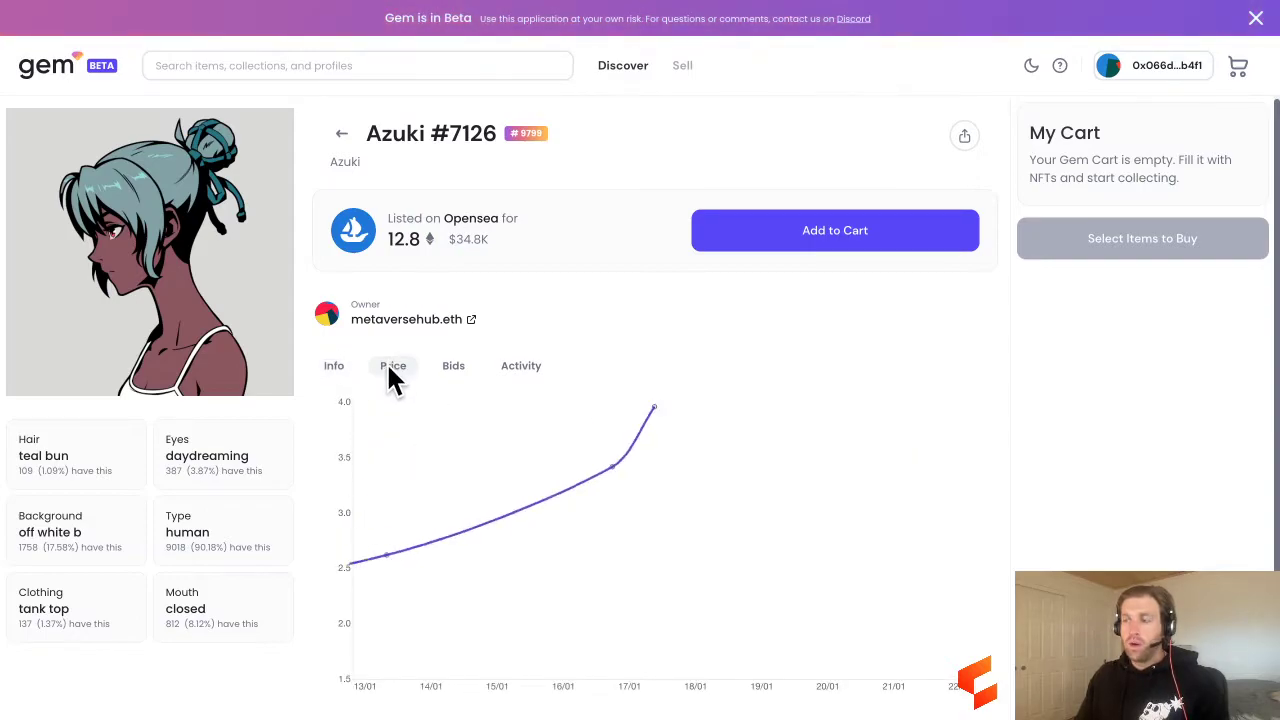
scroll(389, 370, down, 1)
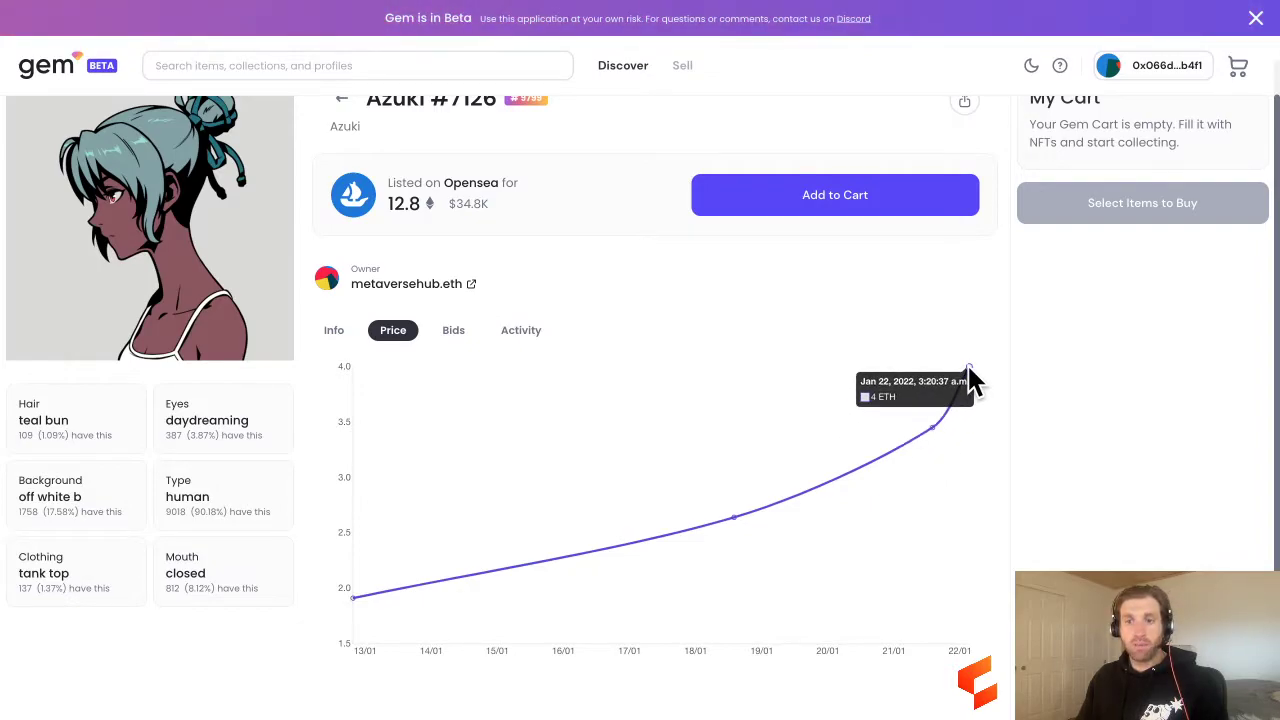
Check the bids and activity of Azuki #7126, and return to the Azuki collection.
click(451, 334)
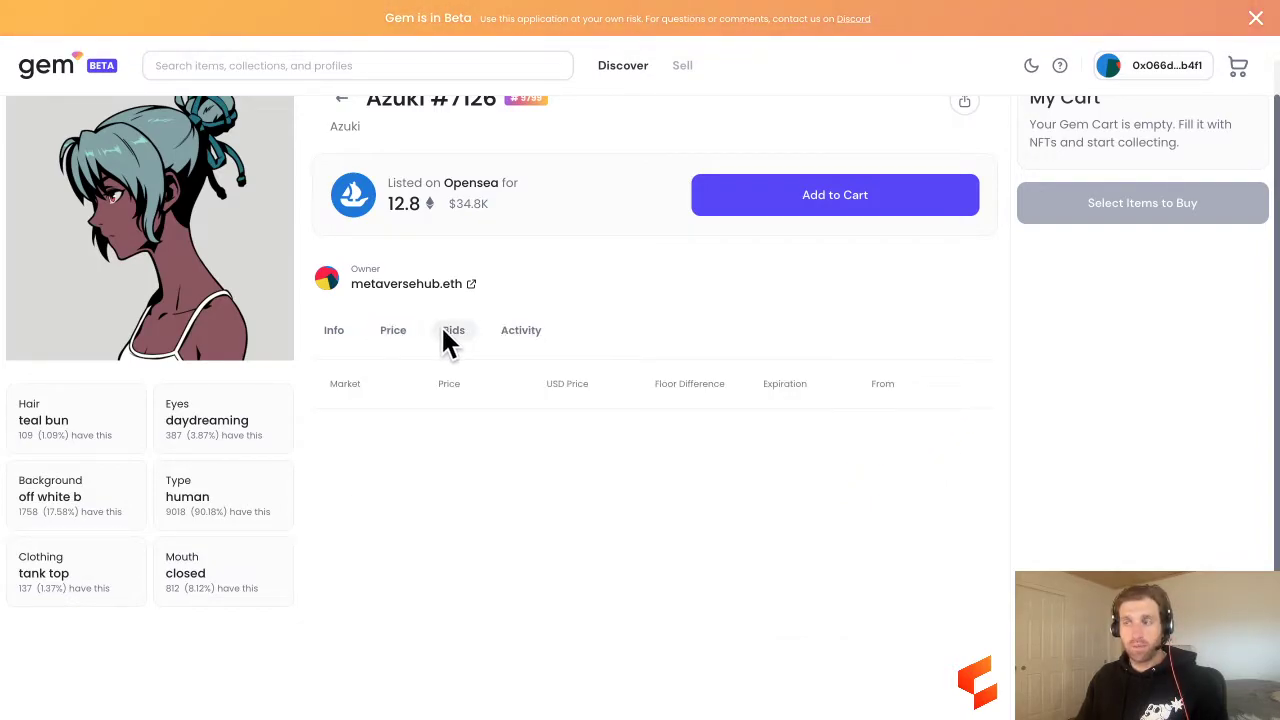
click(510, 336)
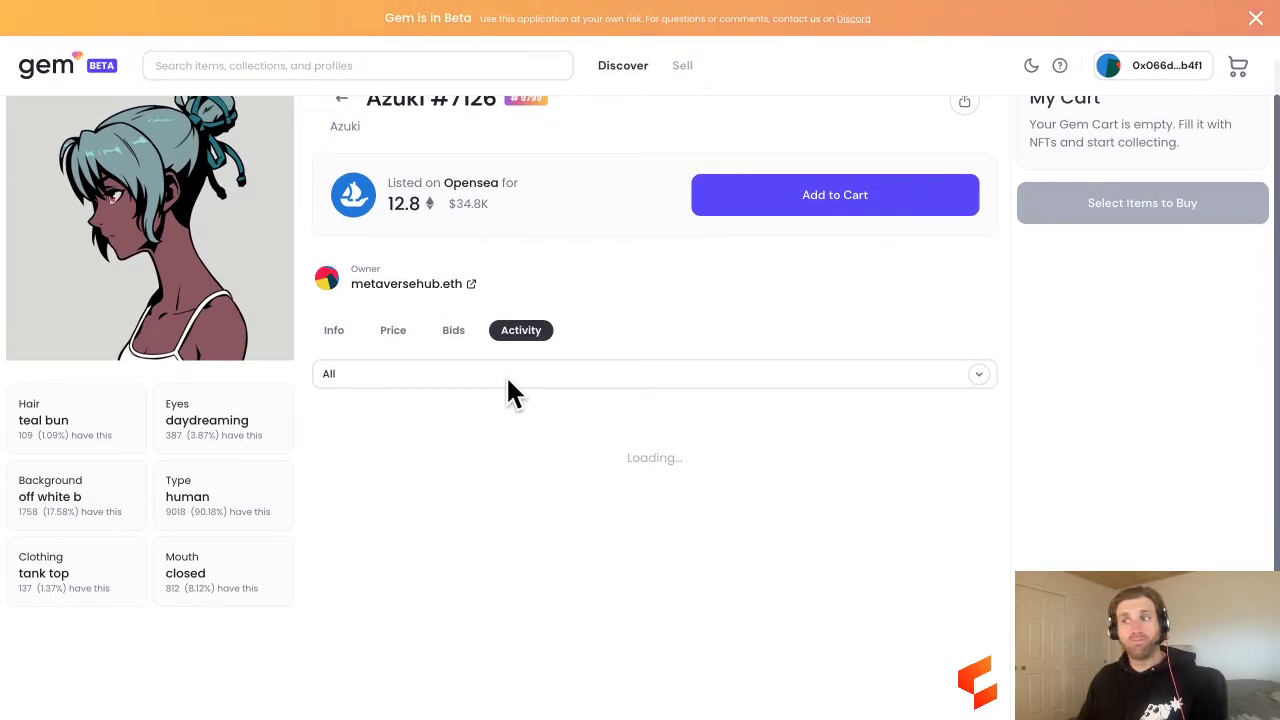
click(506, 375)
click(536, 364)
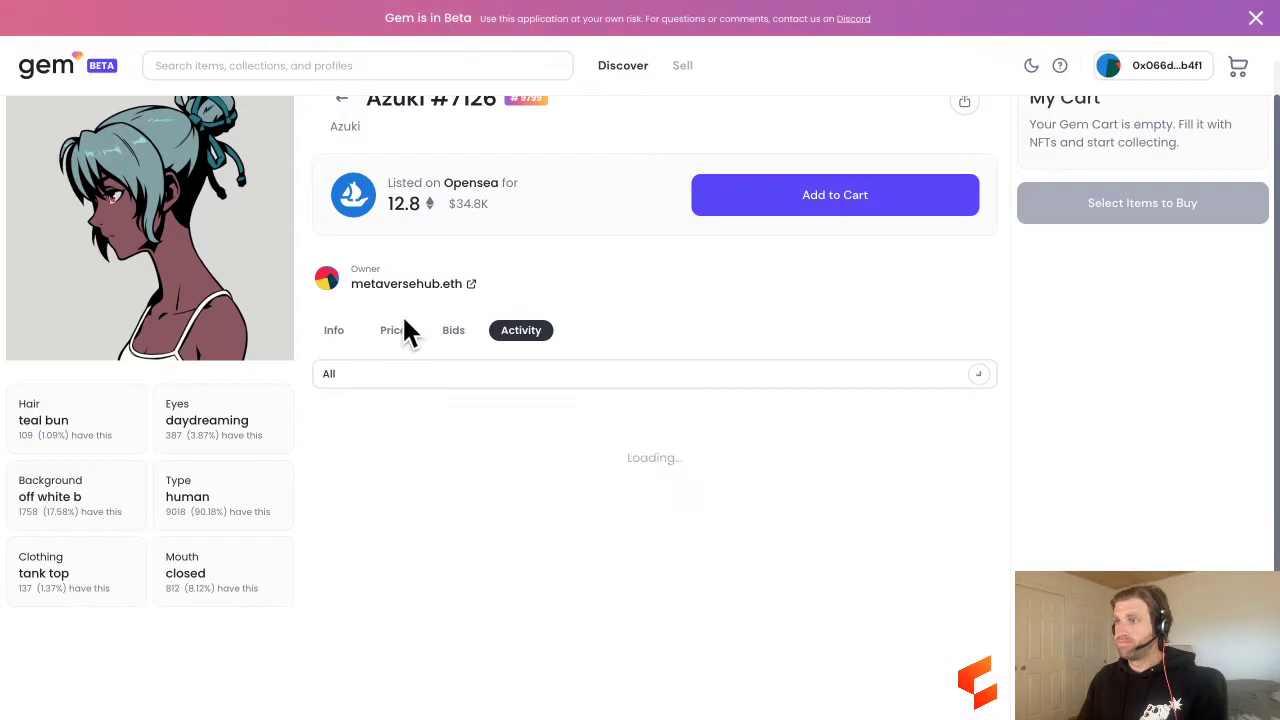
click(346, 326)
click(340, 99)
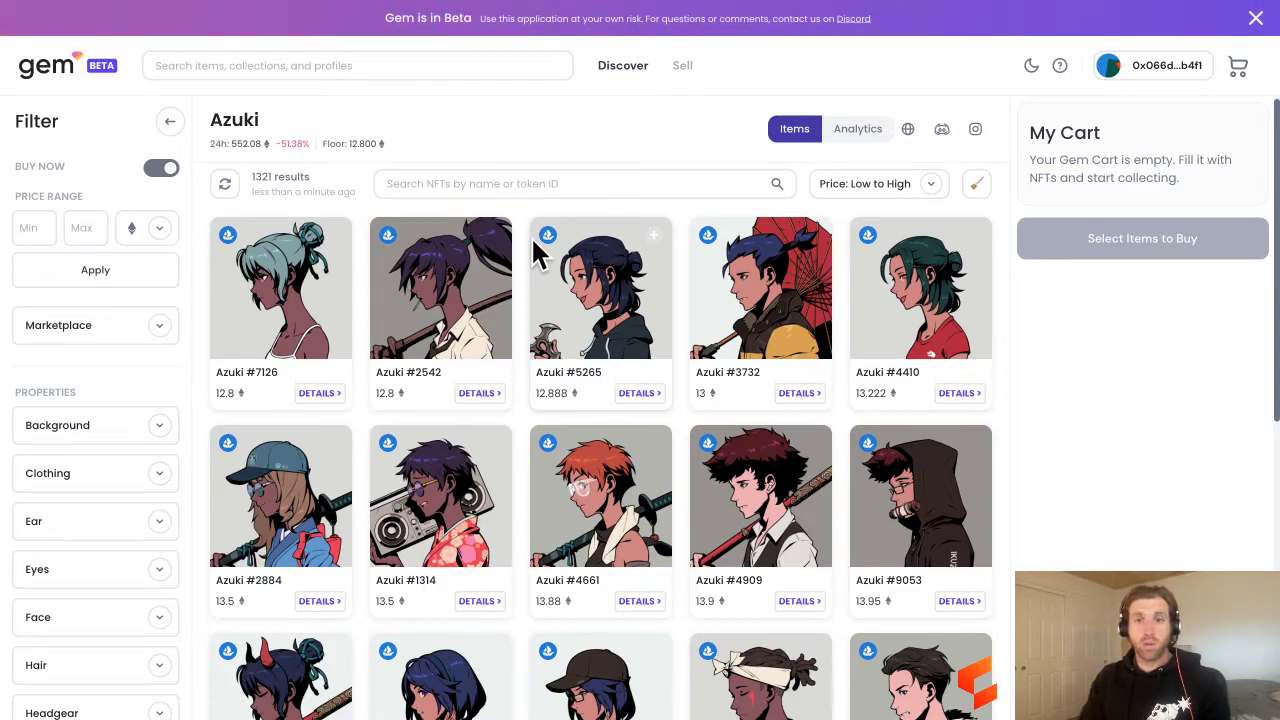
Add Azuki #7126 and Azuki #2542 to the cart, and take #2542 back out.
click(255, 325)
click(445, 320)
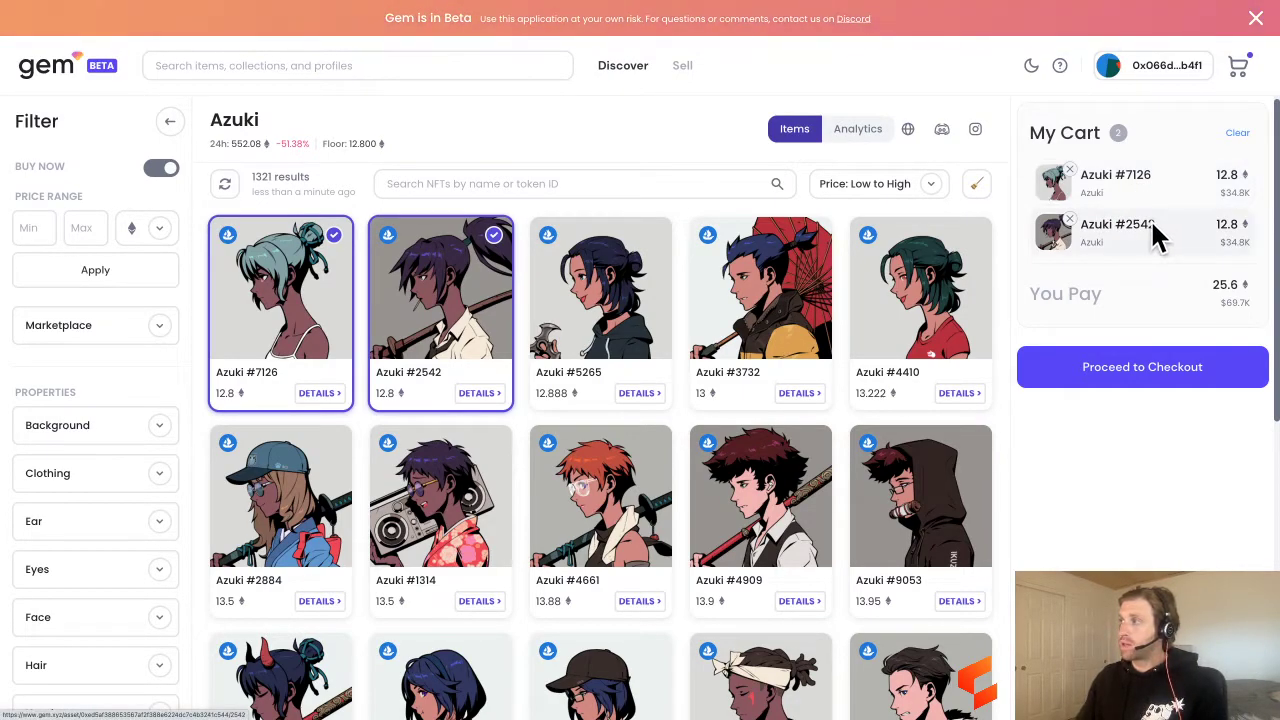
click(425, 320)
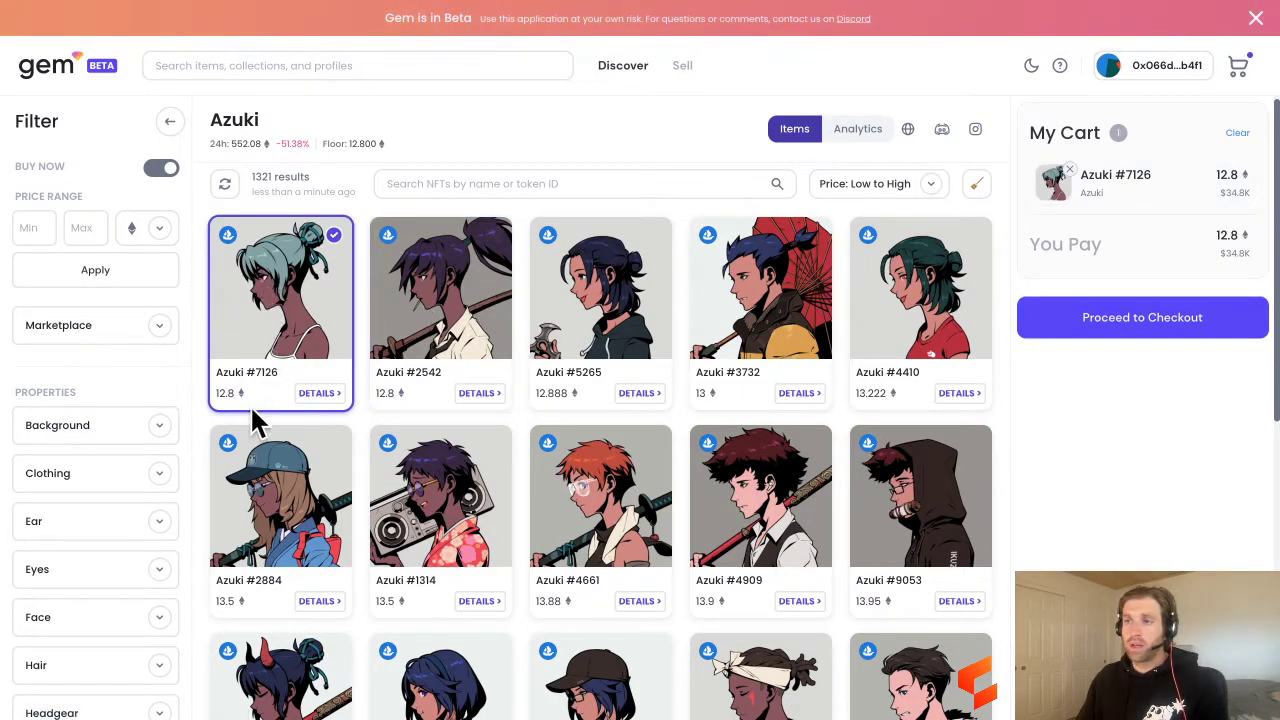
Proceed to checkout and select Ethereum, cVault.finance and Ruler Protocol as payment tokens.
click(1145, 319)
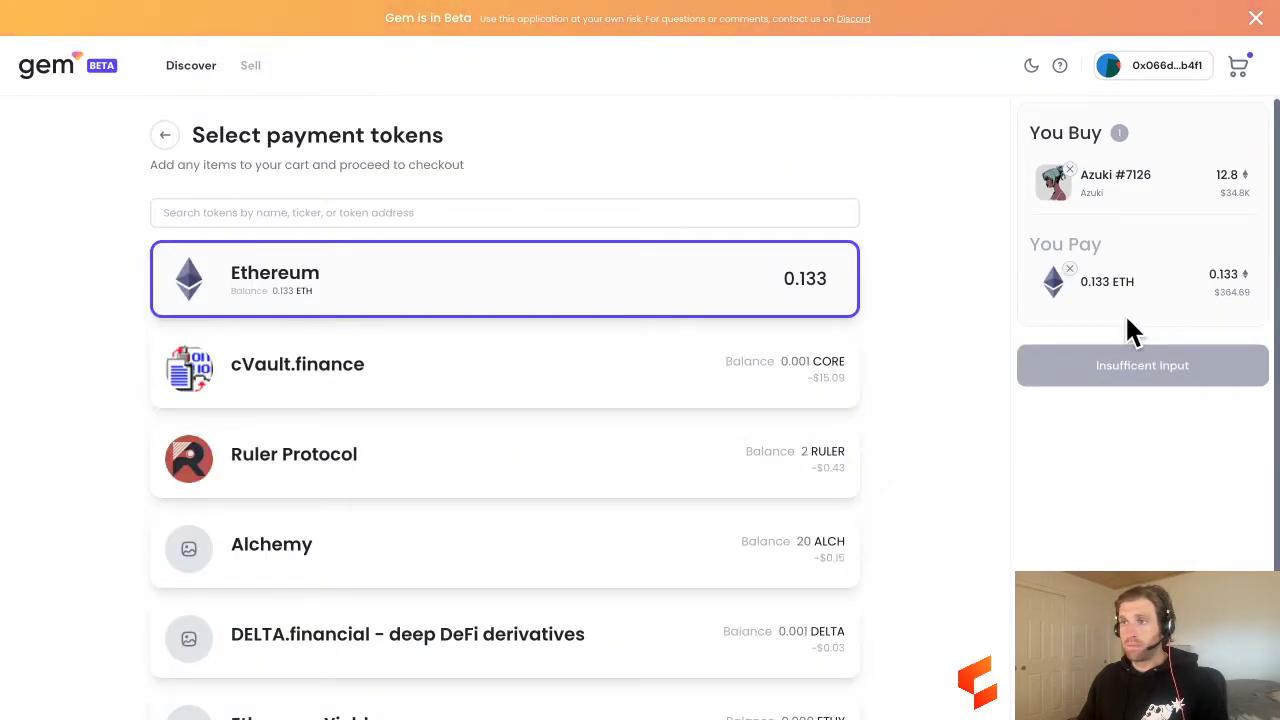
scroll(966, 312, down, 1)
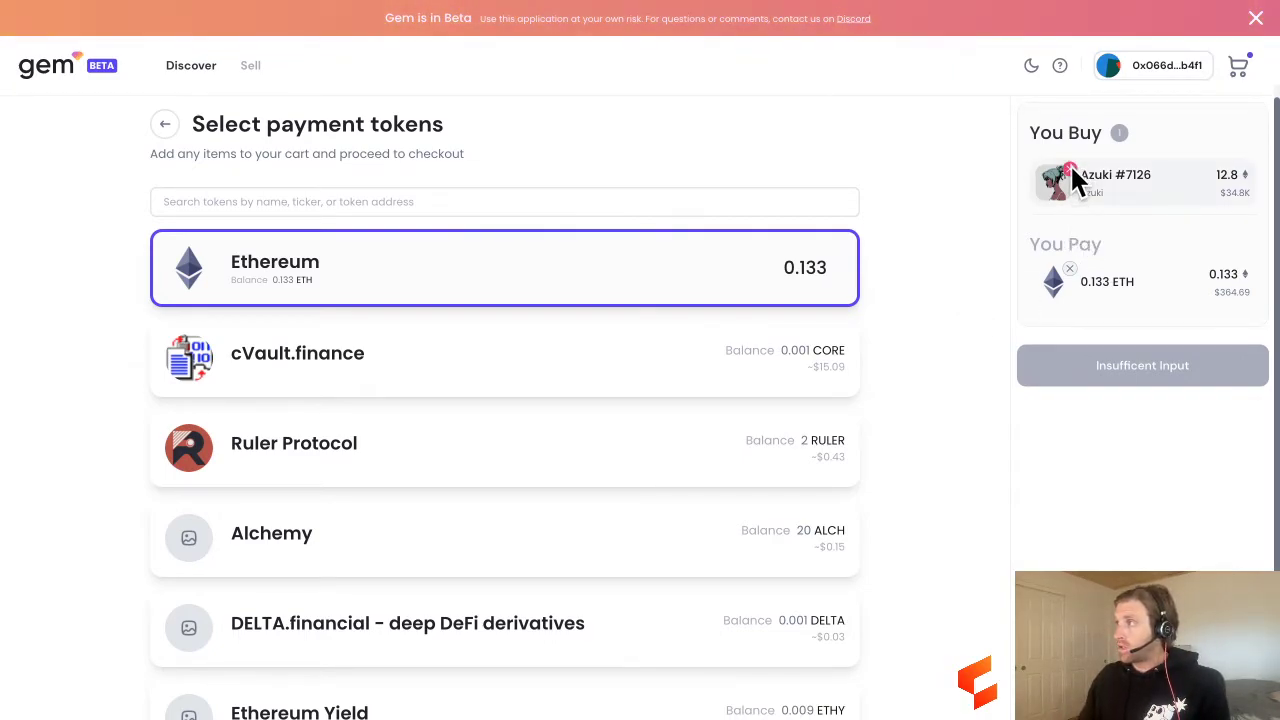
click(597, 255)
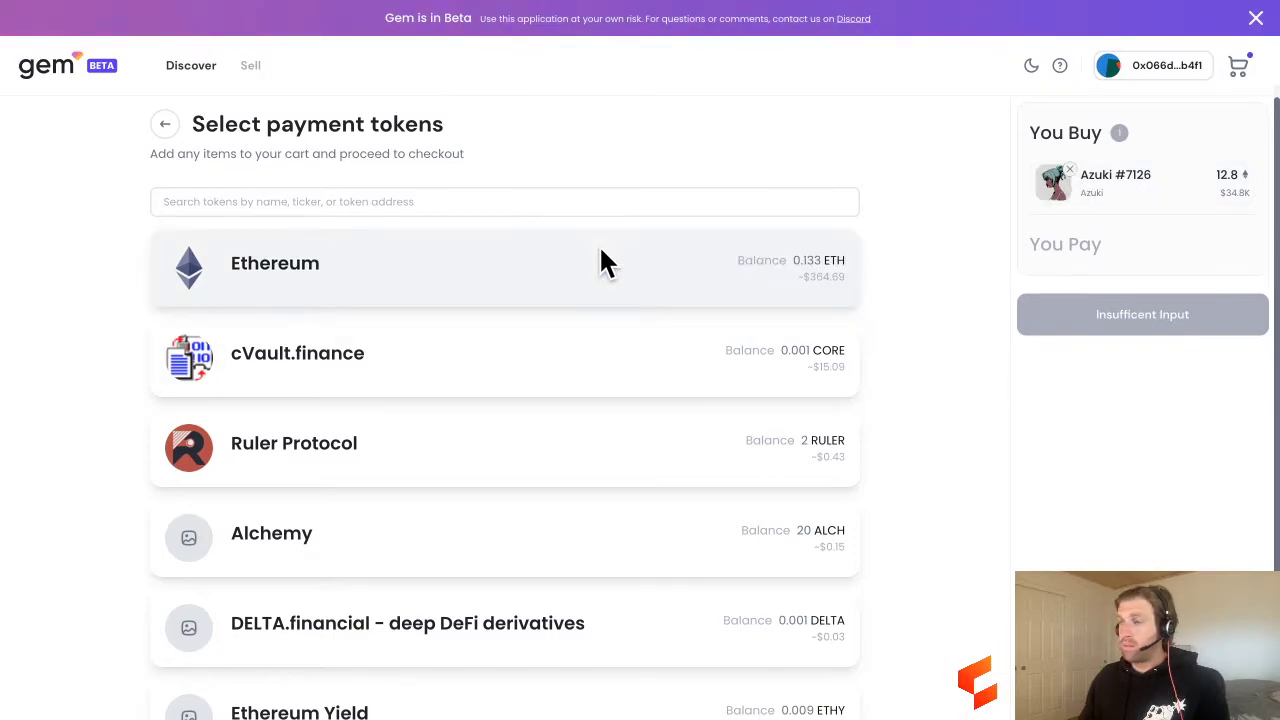
click(600, 255)
click(491, 342)
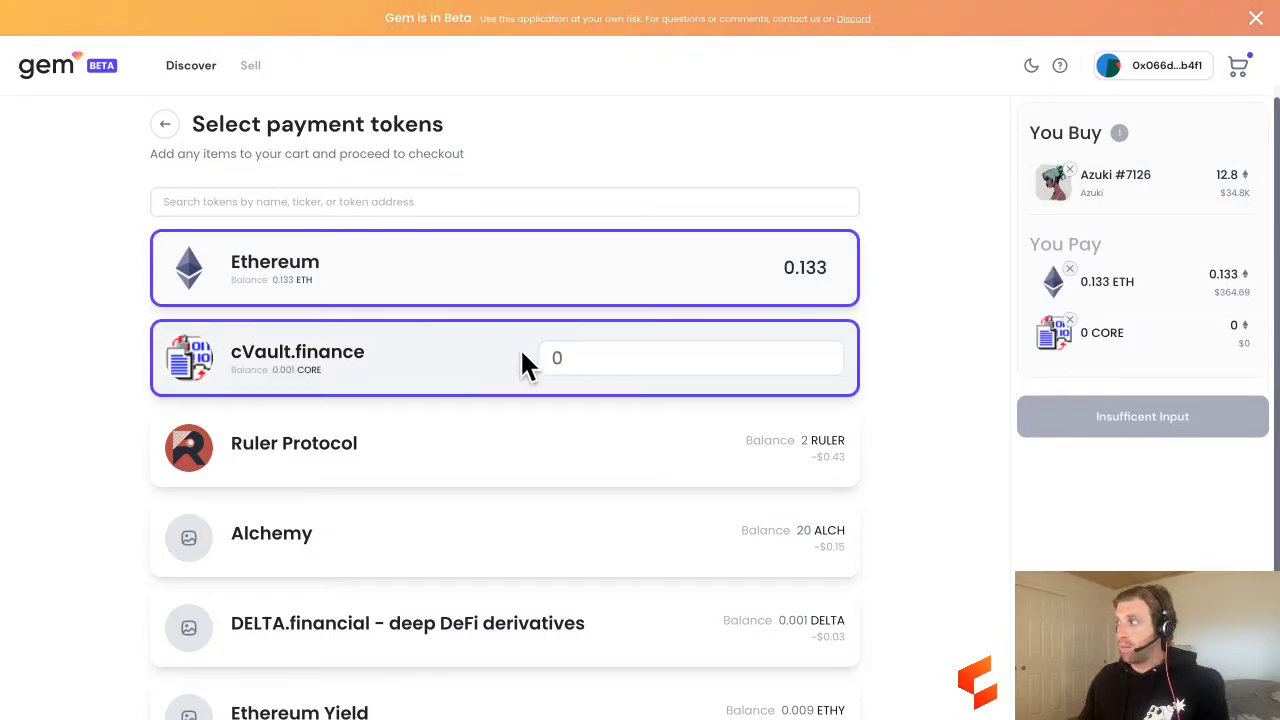
click(467, 442)
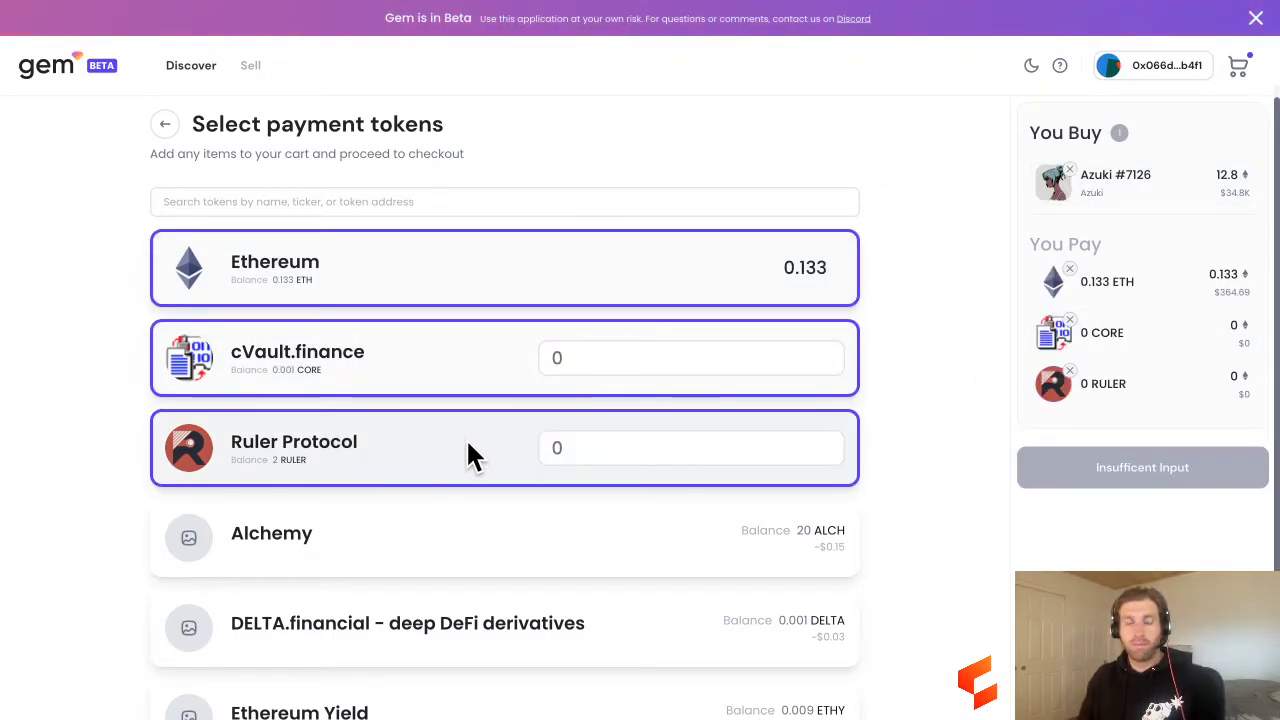
Deselect Ruler Protocol and cVault.finance as payment tokens, and remove Azuki #7126 from the cart.
click(400, 425)
click(405, 345)
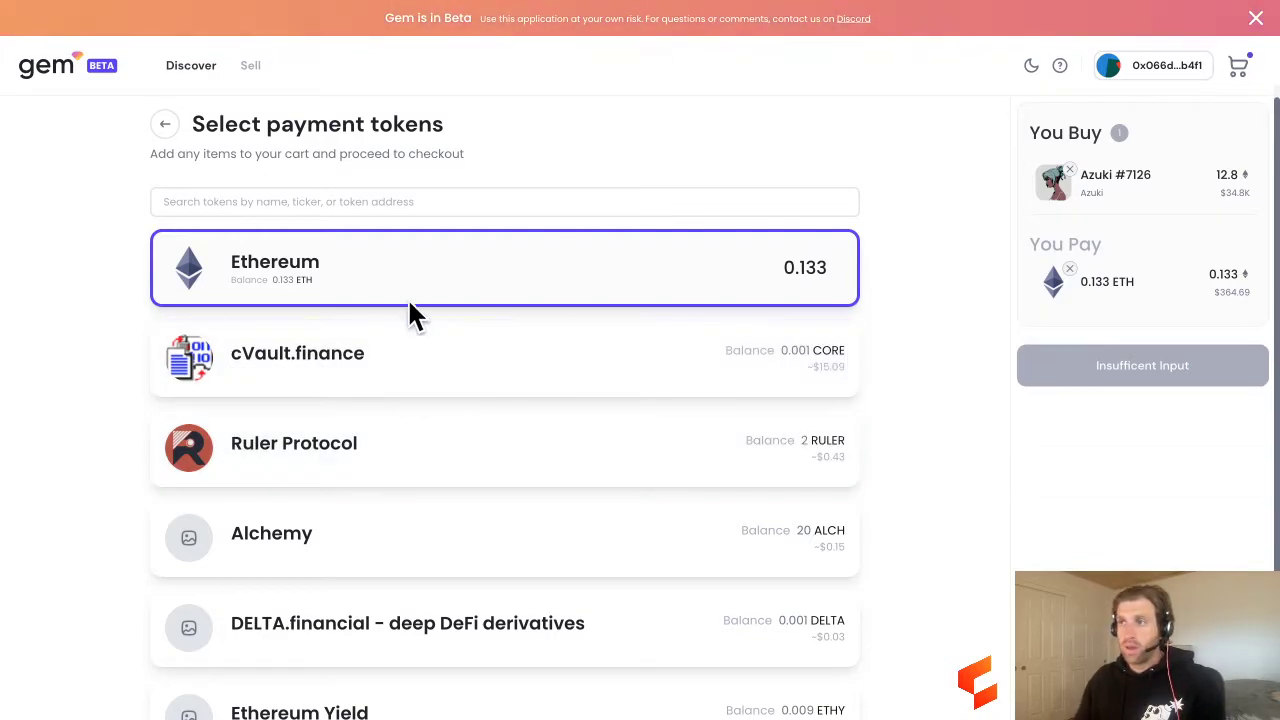
click(407, 290)
click(536, 284)
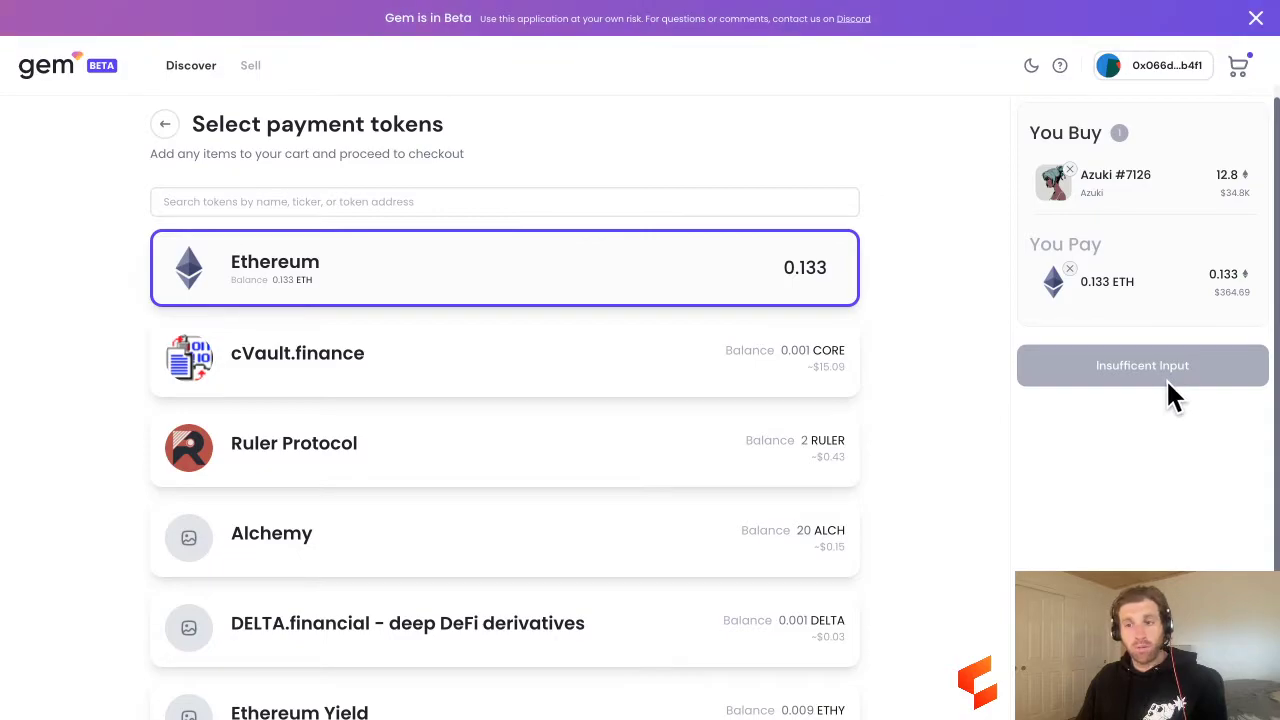
click(1071, 171)
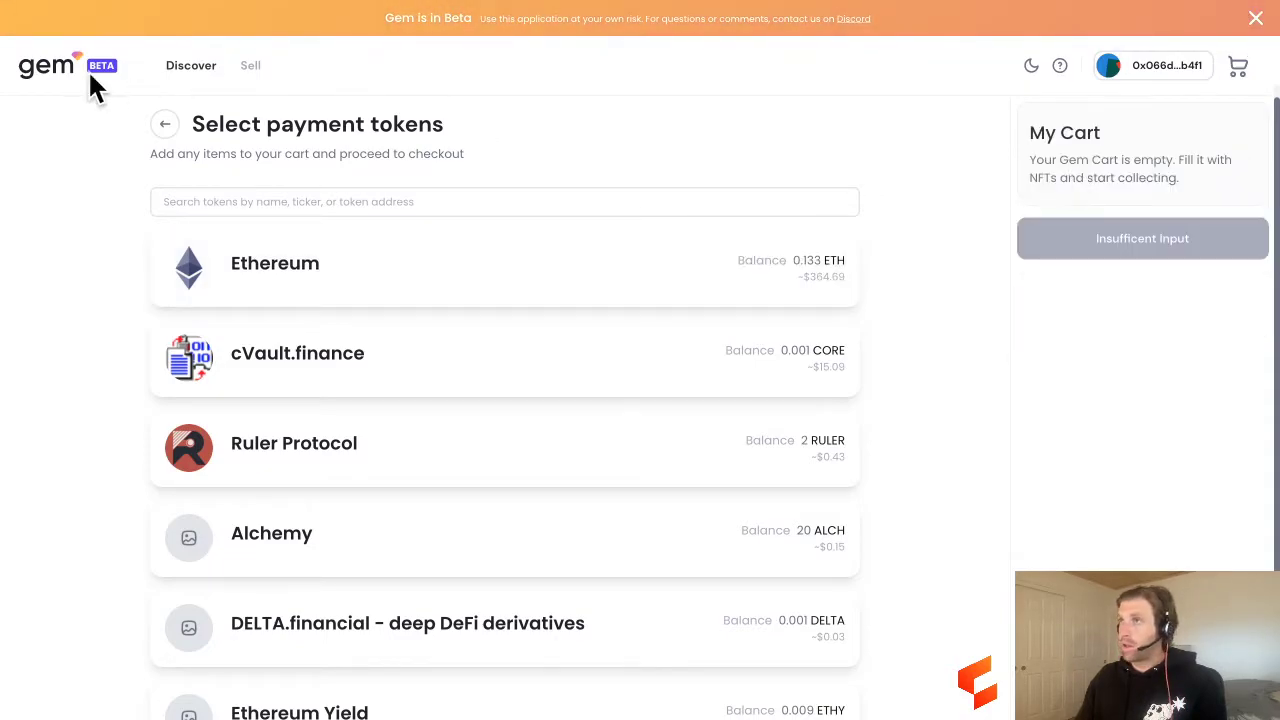
Return to the collection overview and sort the collections by floor price from lowest to highest.
click(75, 64)
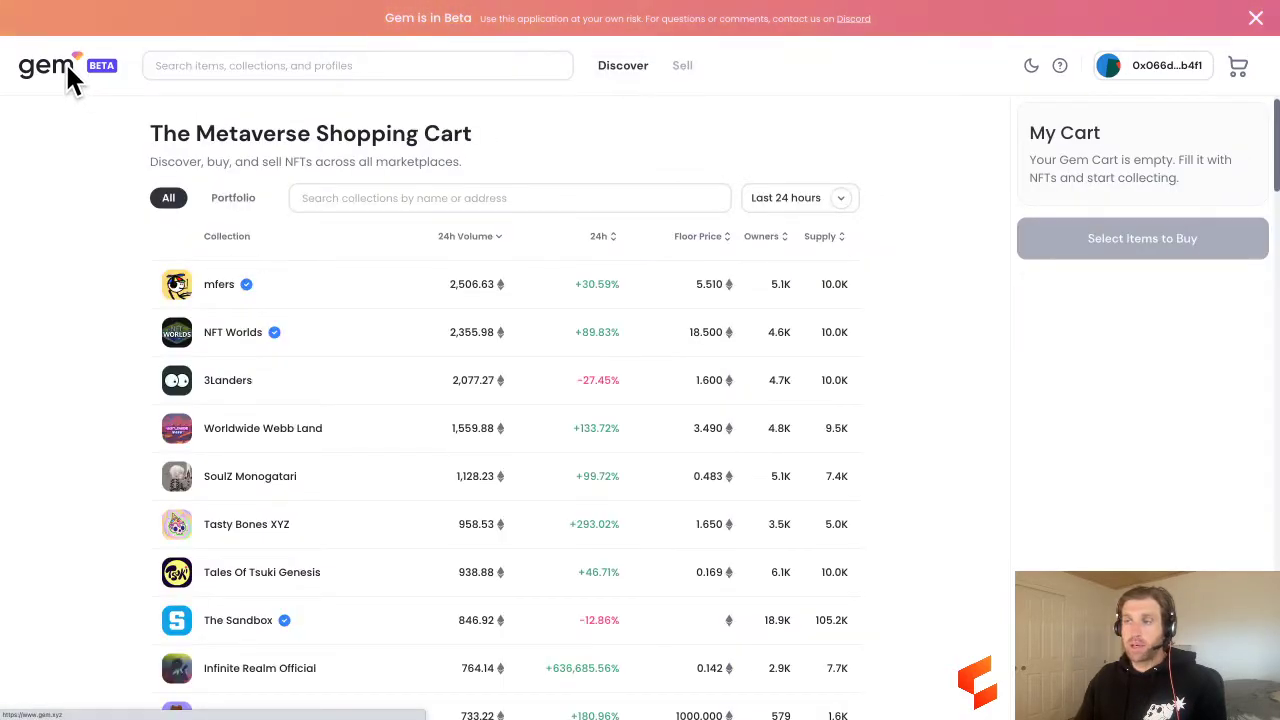
click(727, 241)
click(728, 242)
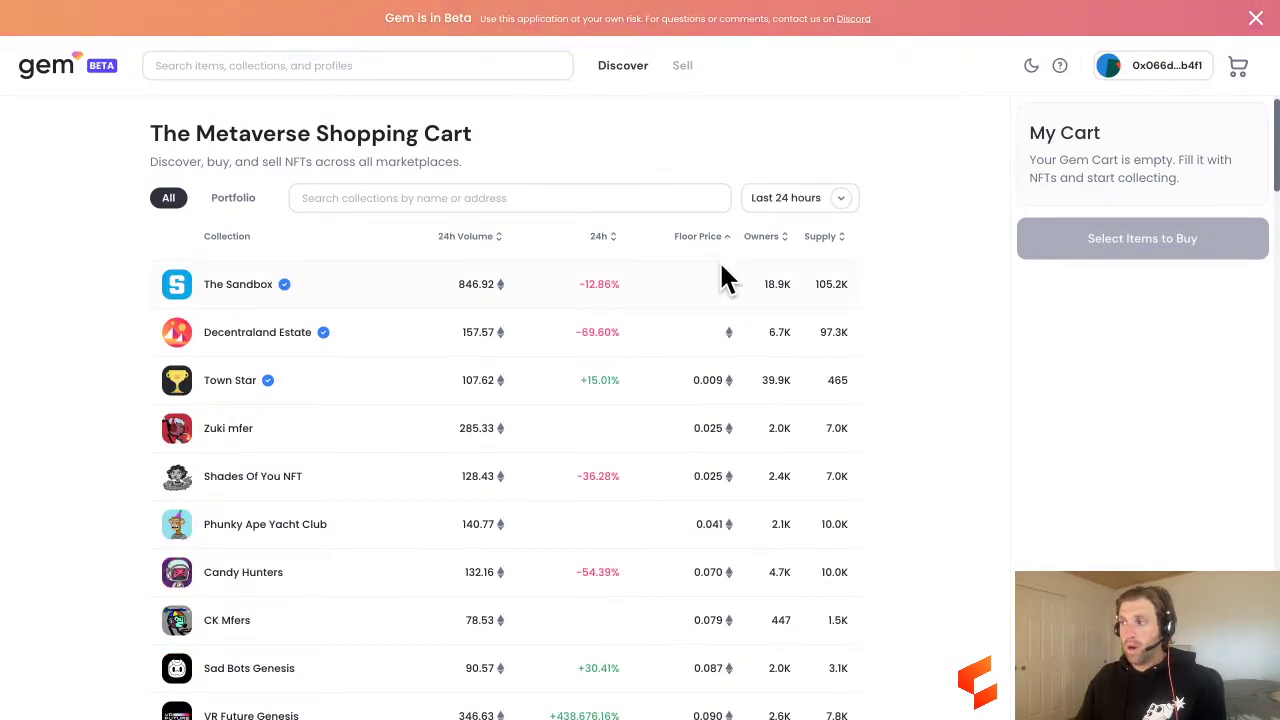
Find the Recon Rams collection in the sorted list and open it.
scroll(724, 255, down, 1)
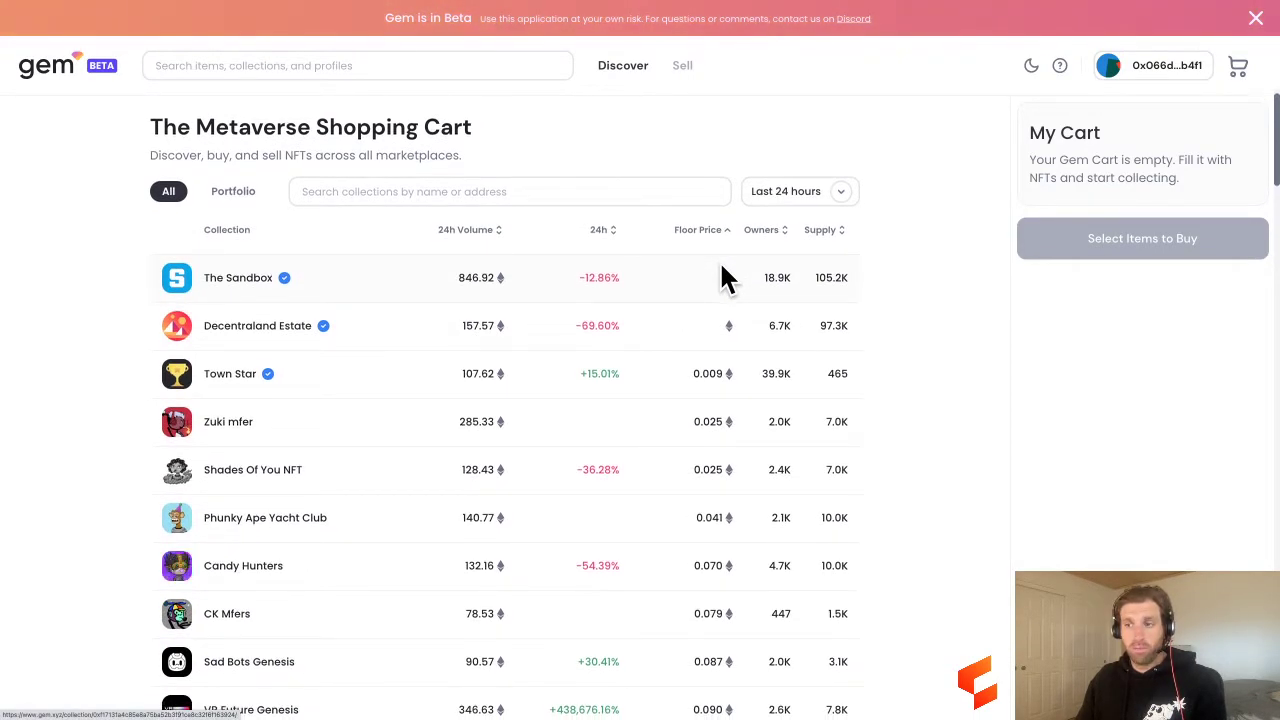
scroll(725, 278, down, 3)
scroll(724, 267, down, 3)
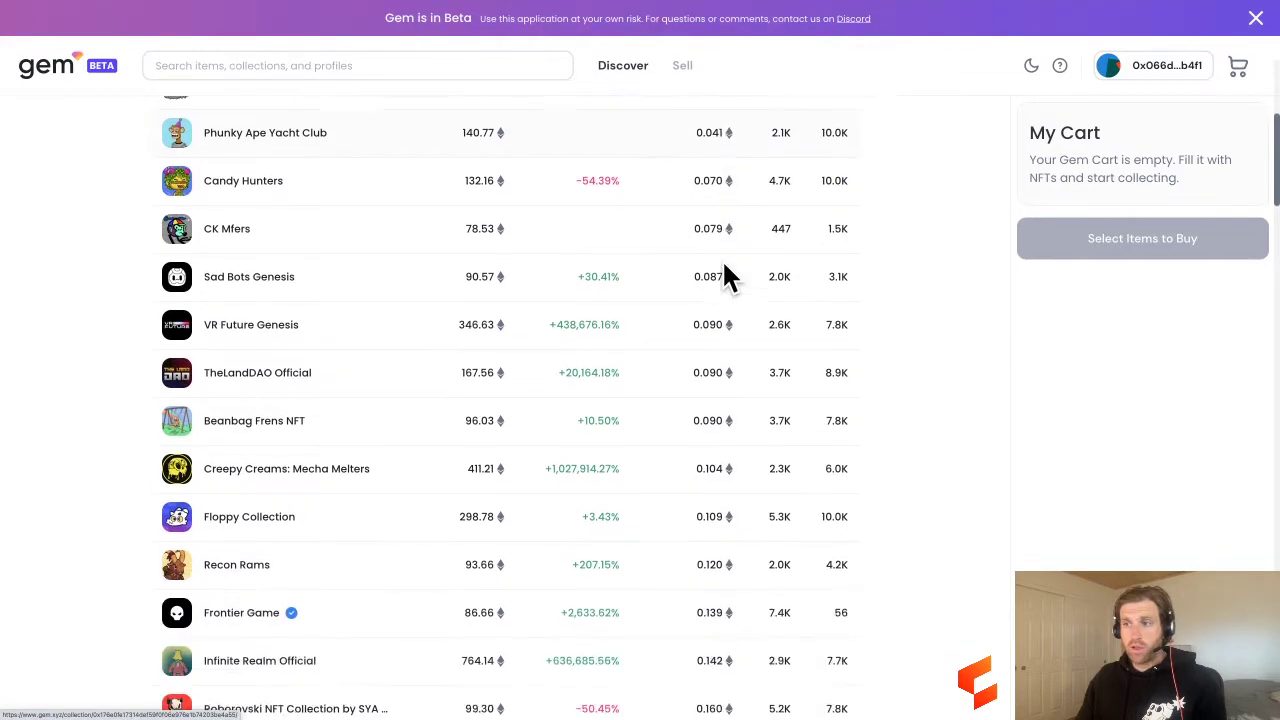
scroll(229, 414, down, 1)
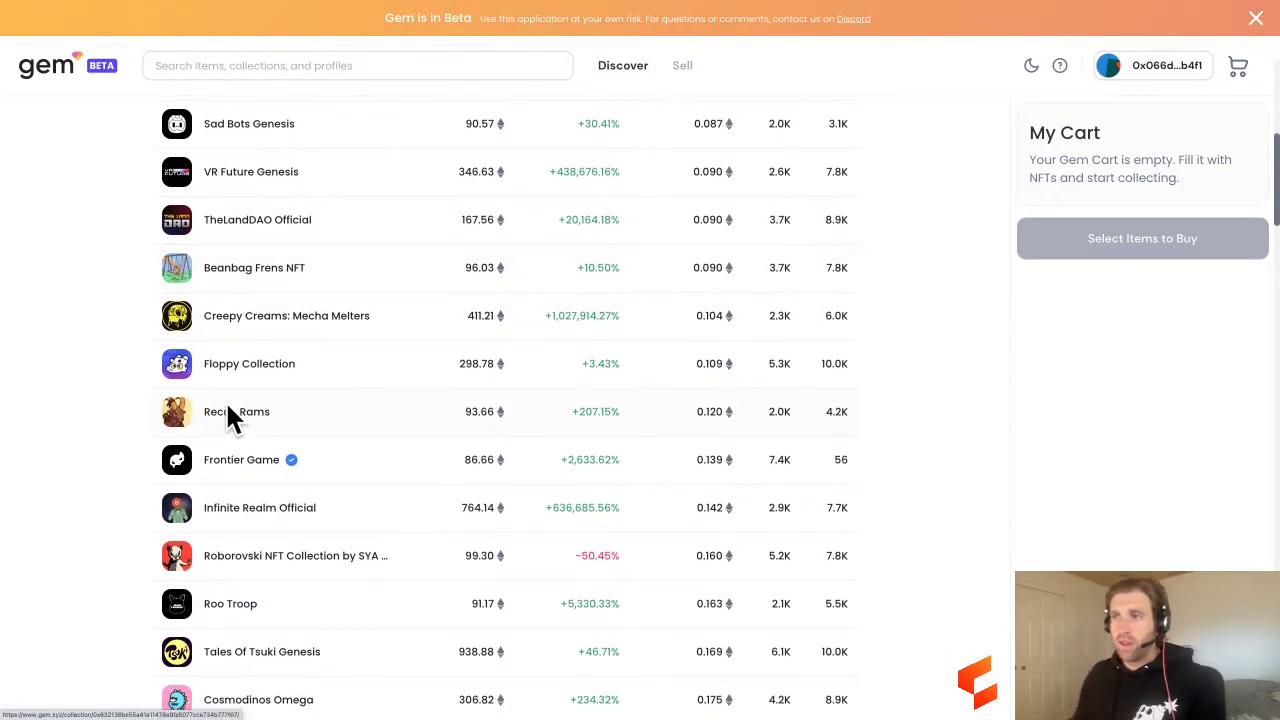
click(250, 422)
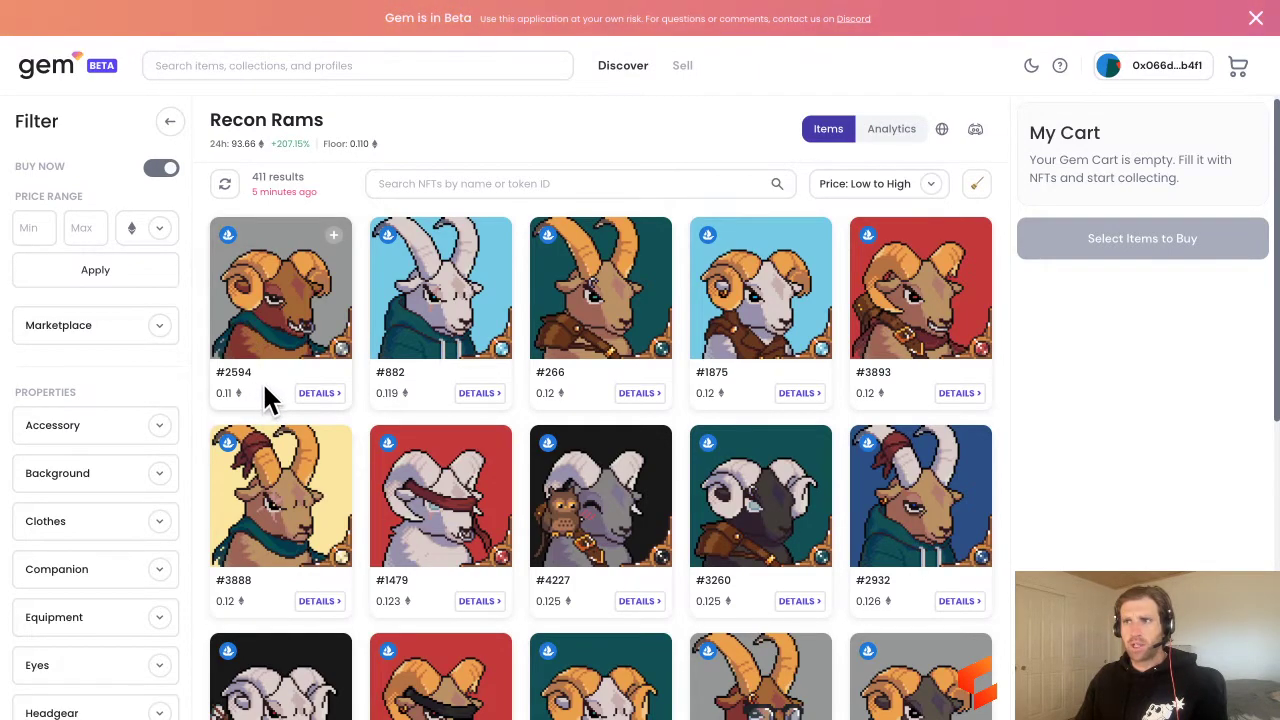
Add Recon Rams #2594 to the cart, and go to checkout with Ethereum as the payment token.
click(258, 378)
click(1172, 319)
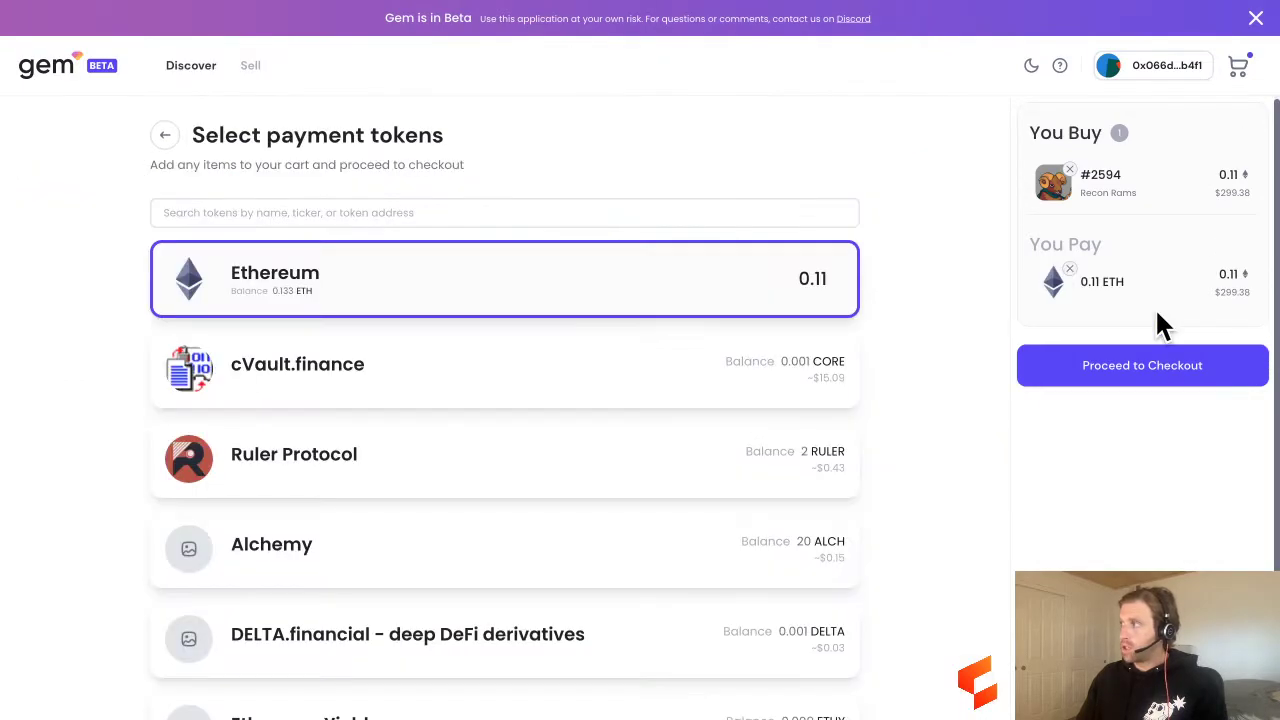
click(460, 292)
click(468, 295)
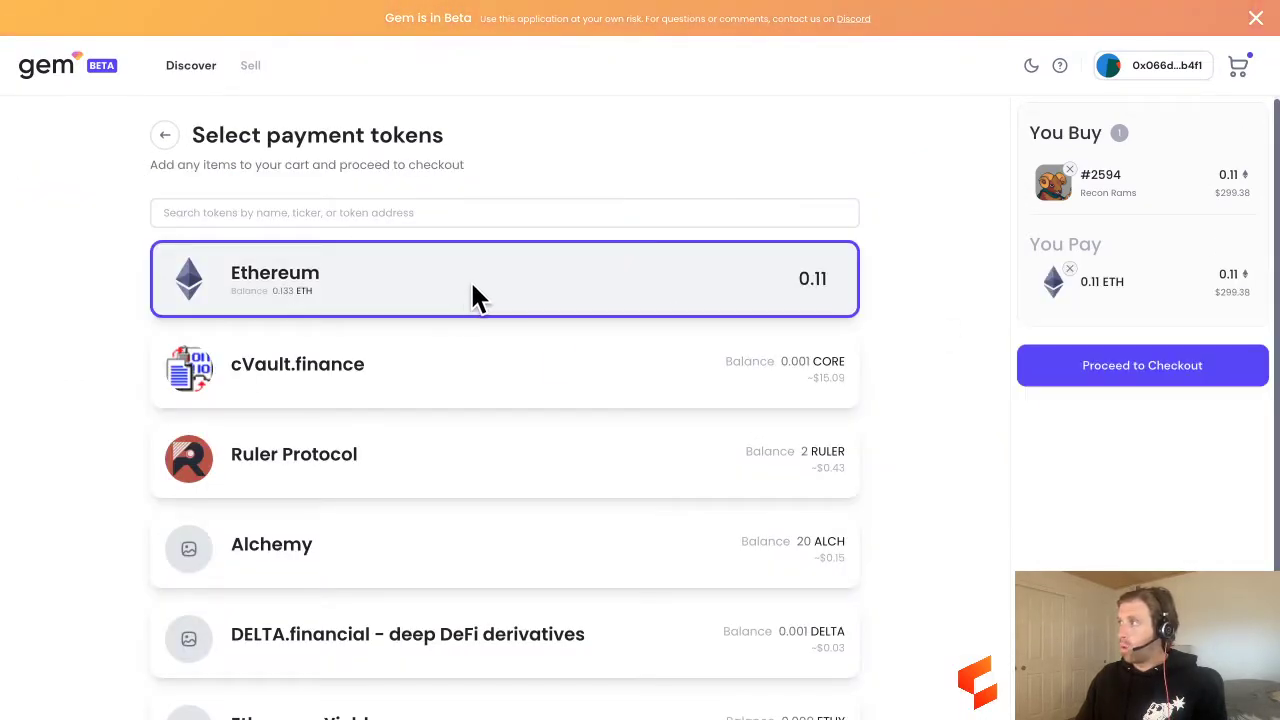
Proceed to the order review, check the order routing and place the order for #2594.
click(1127, 364)
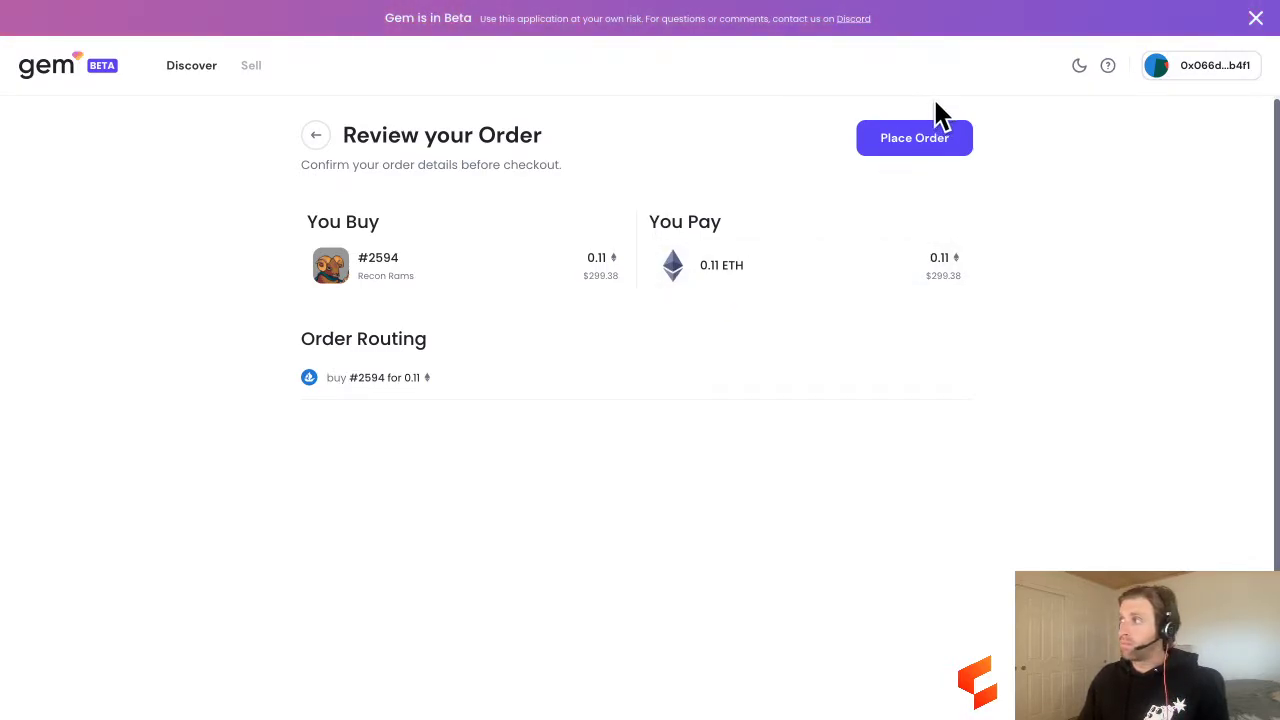
drag(303, 340, 447, 341)
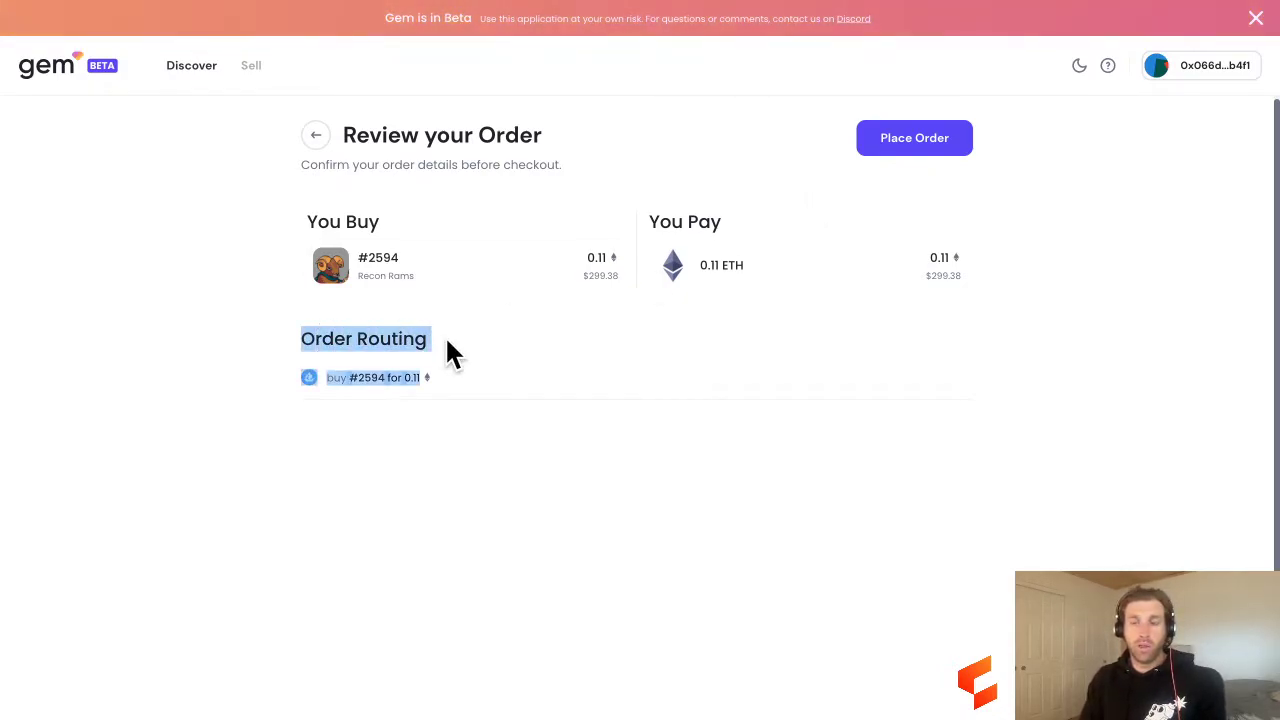
click(447, 340)
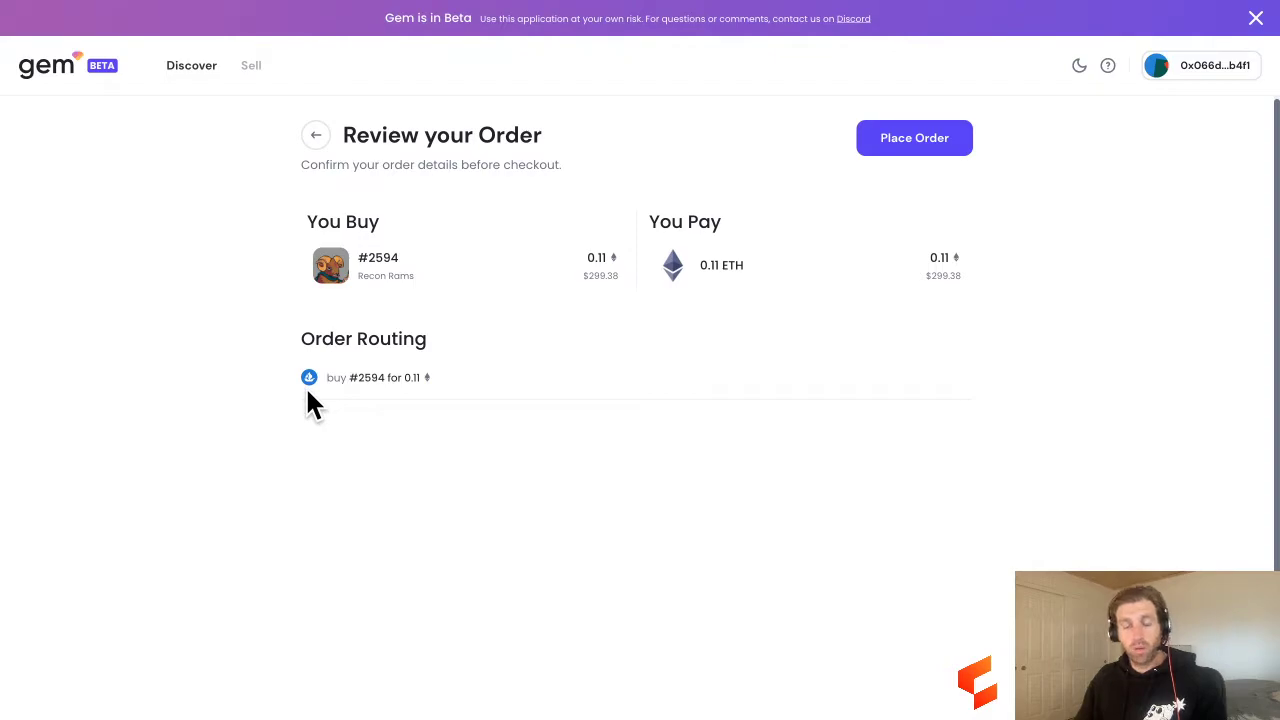
click(898, 141)
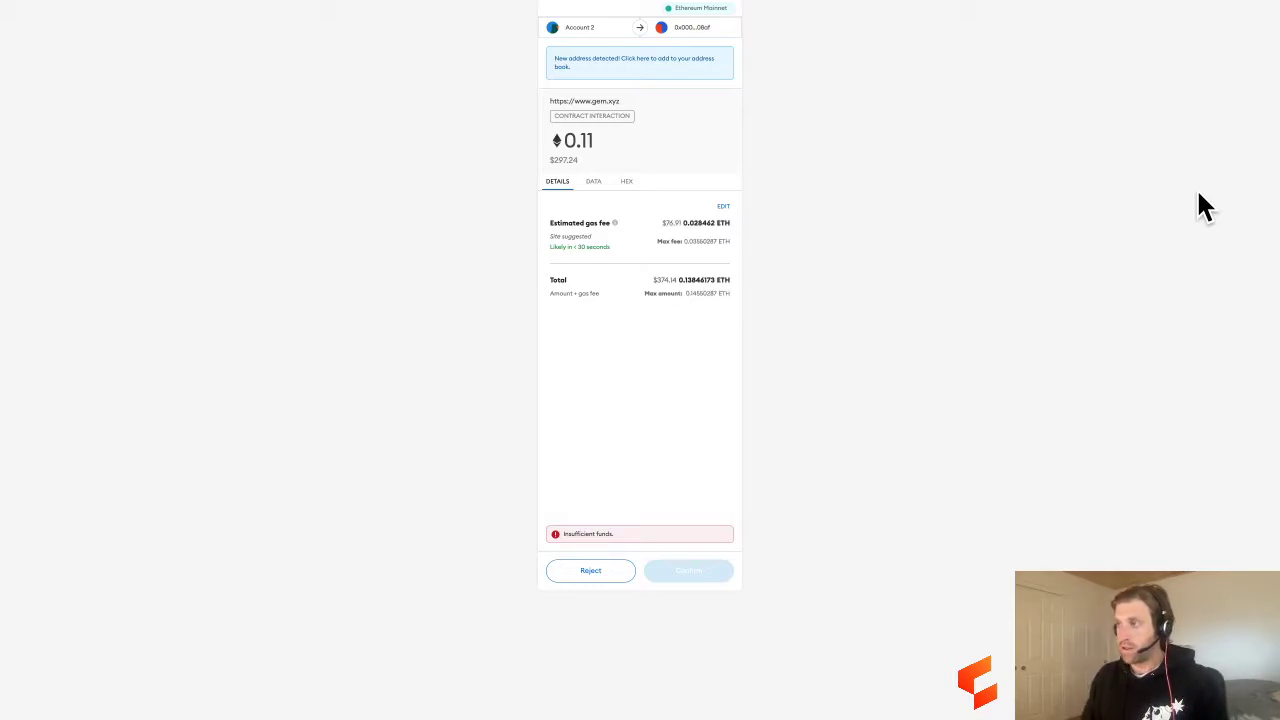
Examine the wallet's transaction request, including the requesting site address, the contract data and the hex data.
key(ctrl+plus)
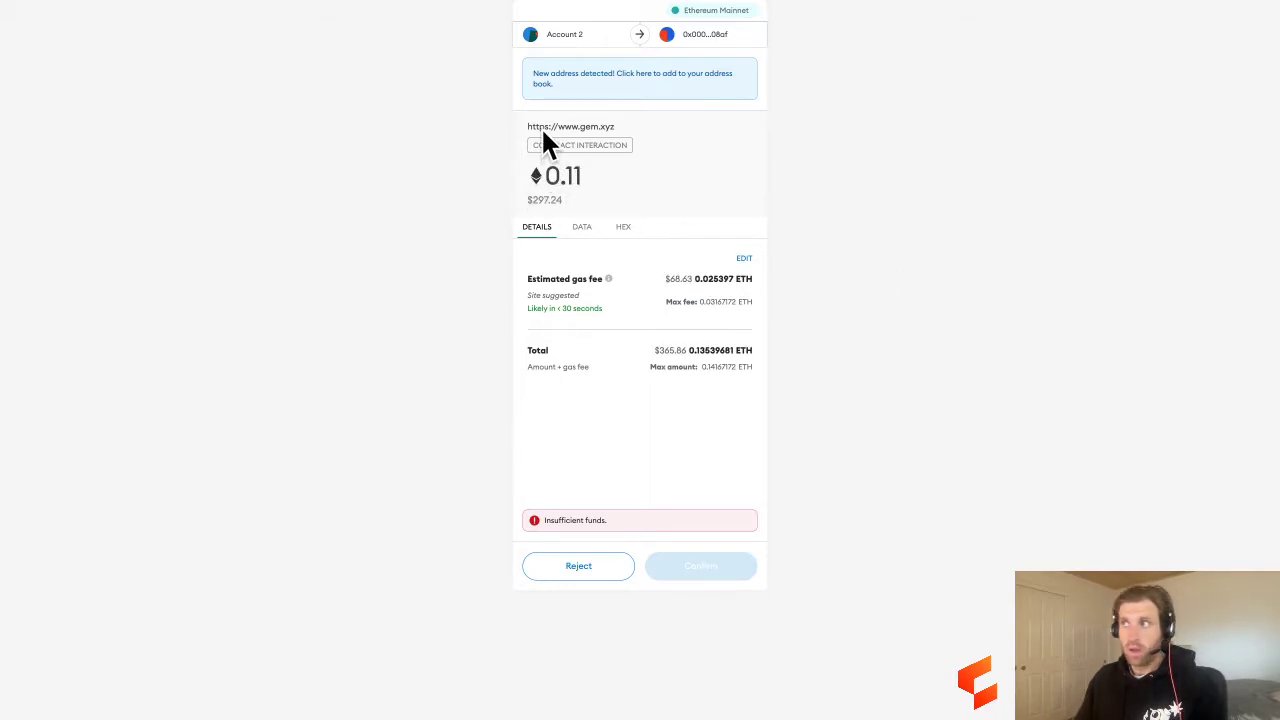
triple_click(632, 124)
key(ctrl+equal)
key(ctrl+equal)
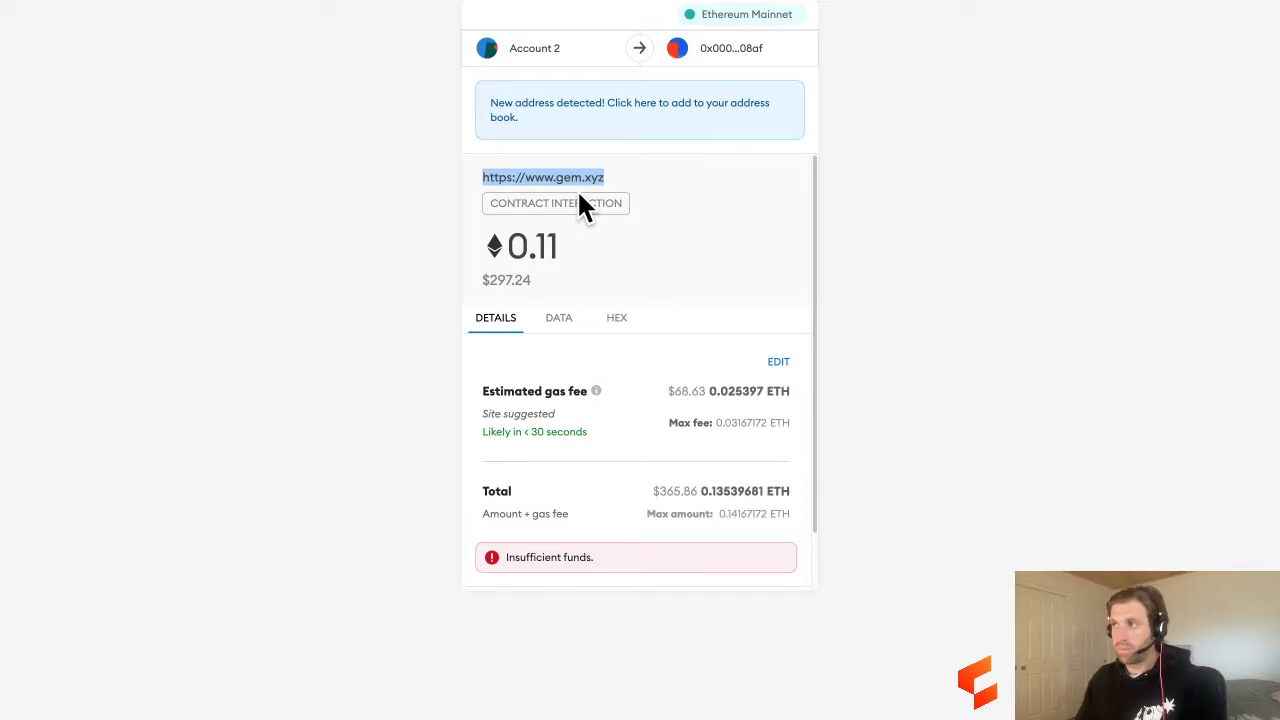
key(ctrl+minus)
key(ctrl+minus)
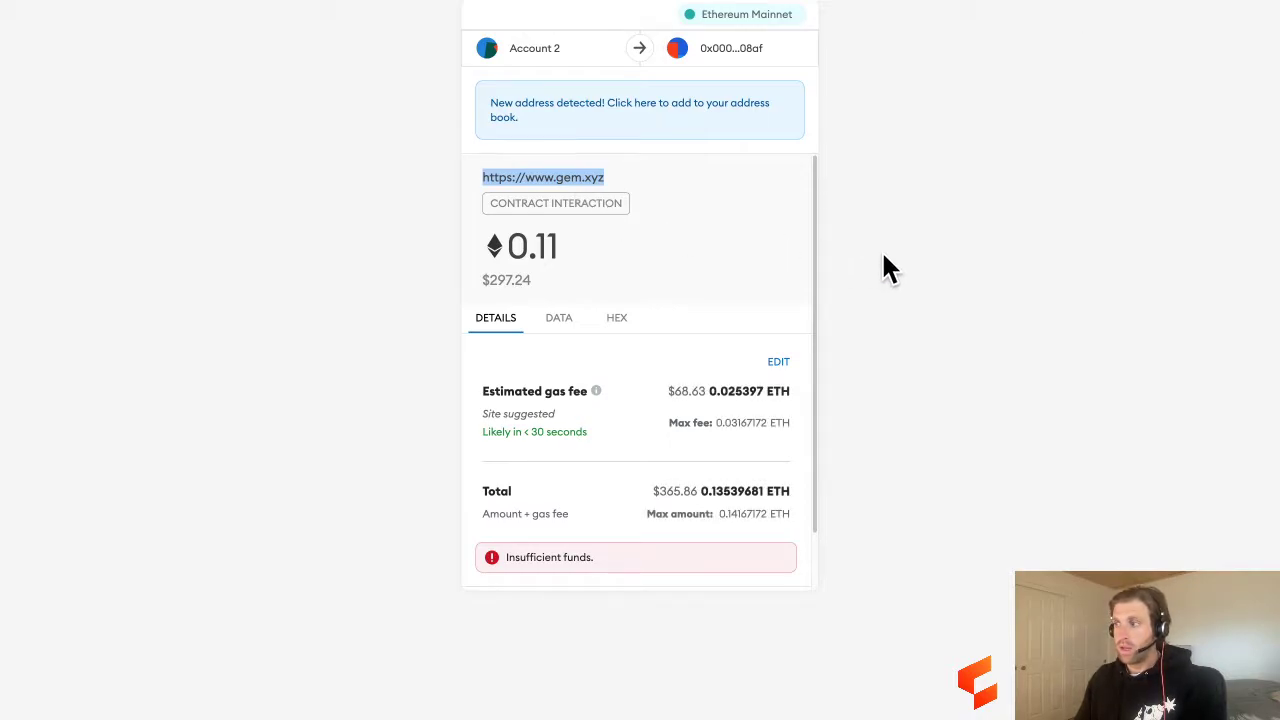
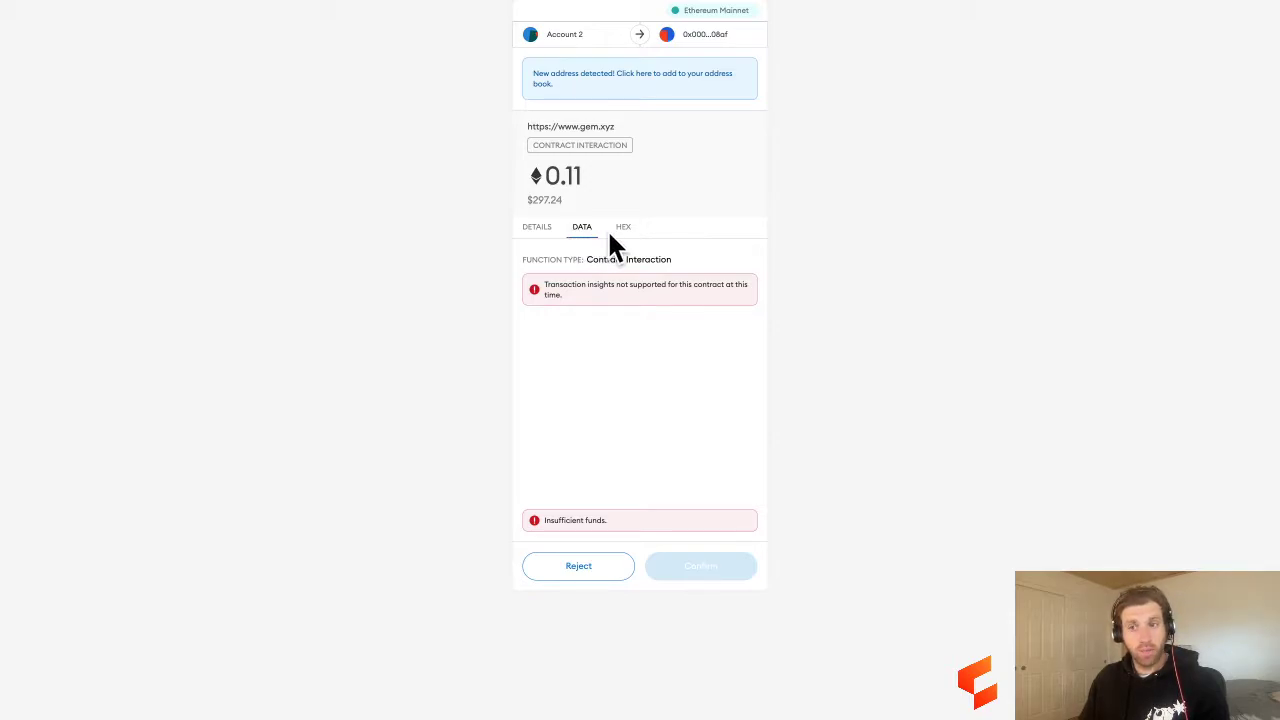
click(619, 237)
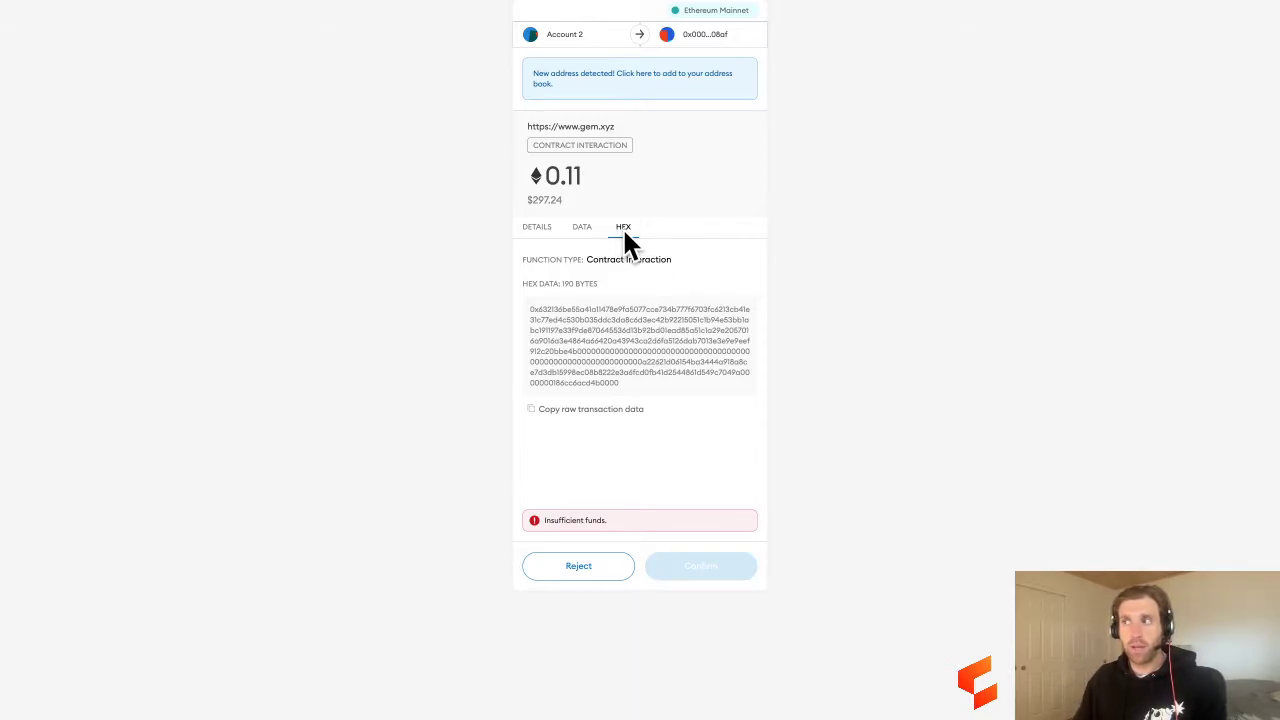
click(534, 229)
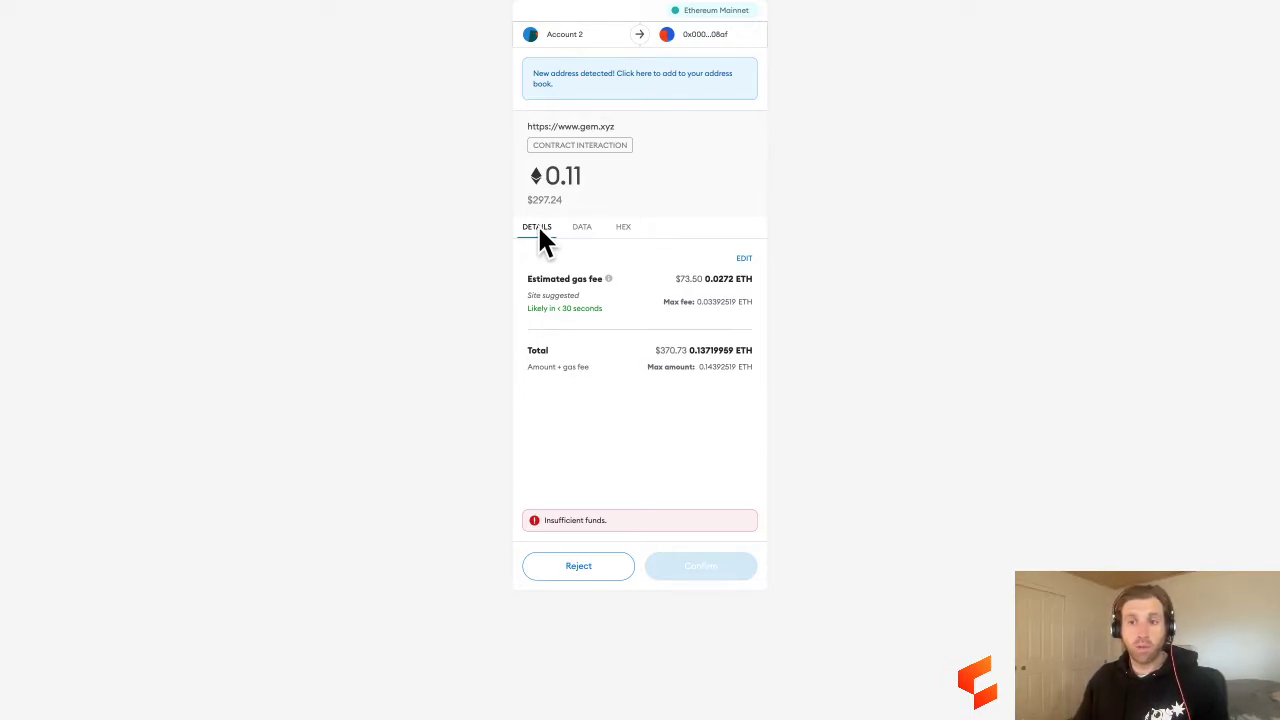
Compare the gas fee estimates at low, medium and high priority, and close the priority settings without saving.
click(745, 259)
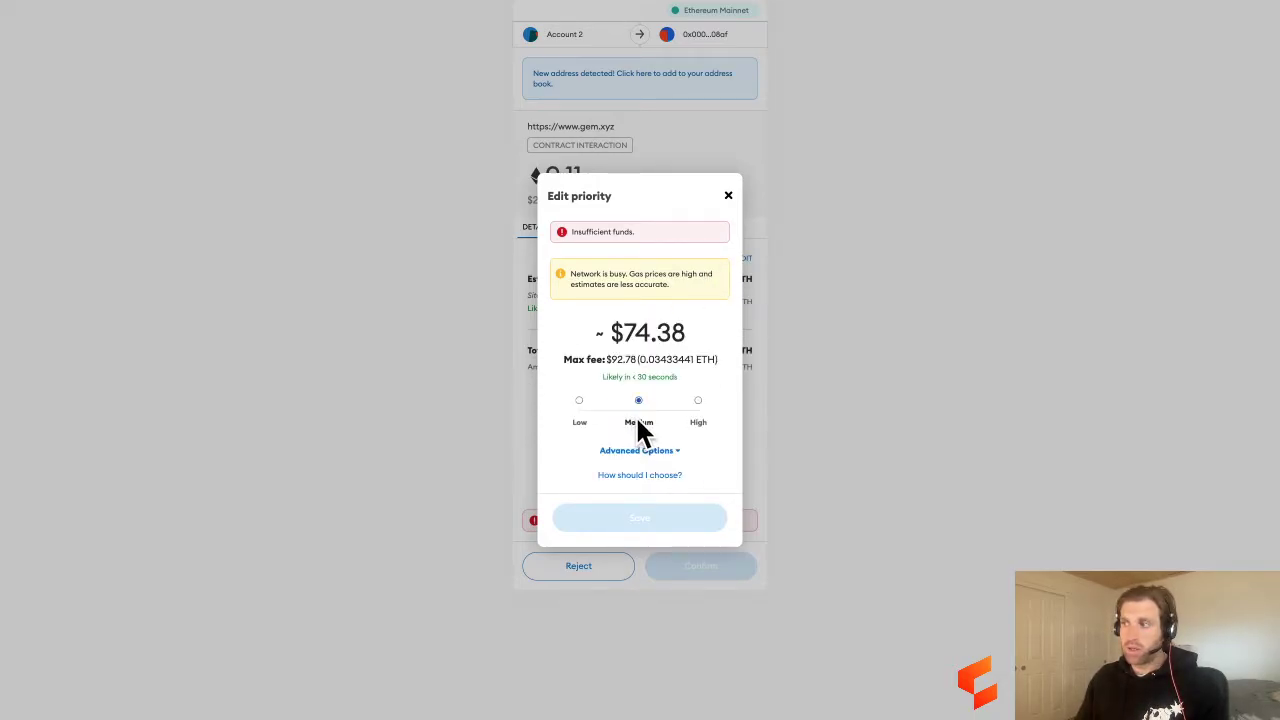
click(580, 403)
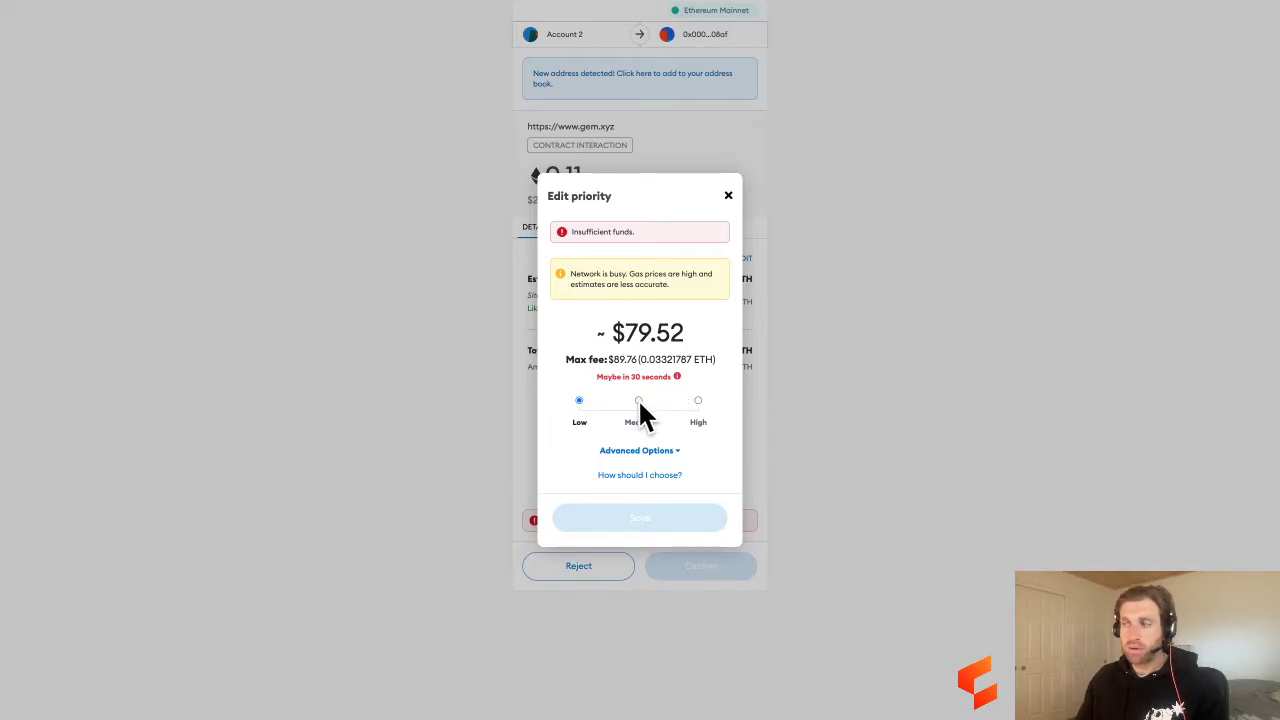
click(638, 400)
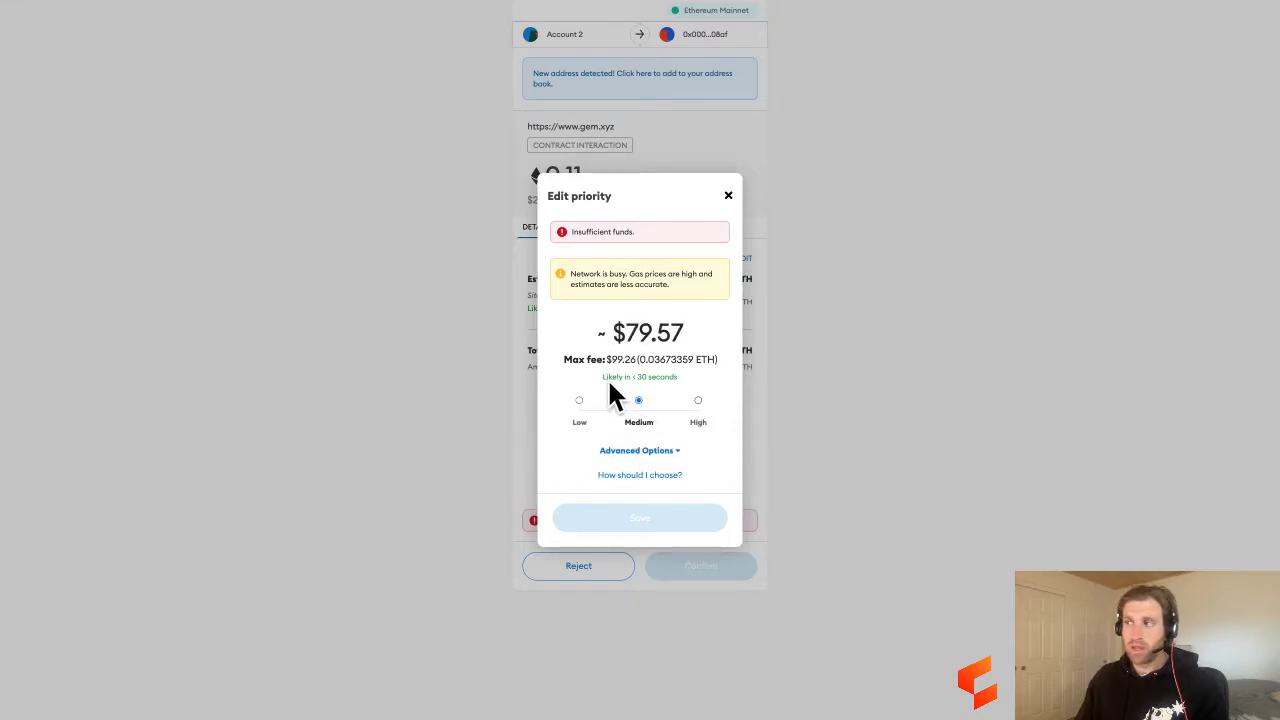
click(698, 402)
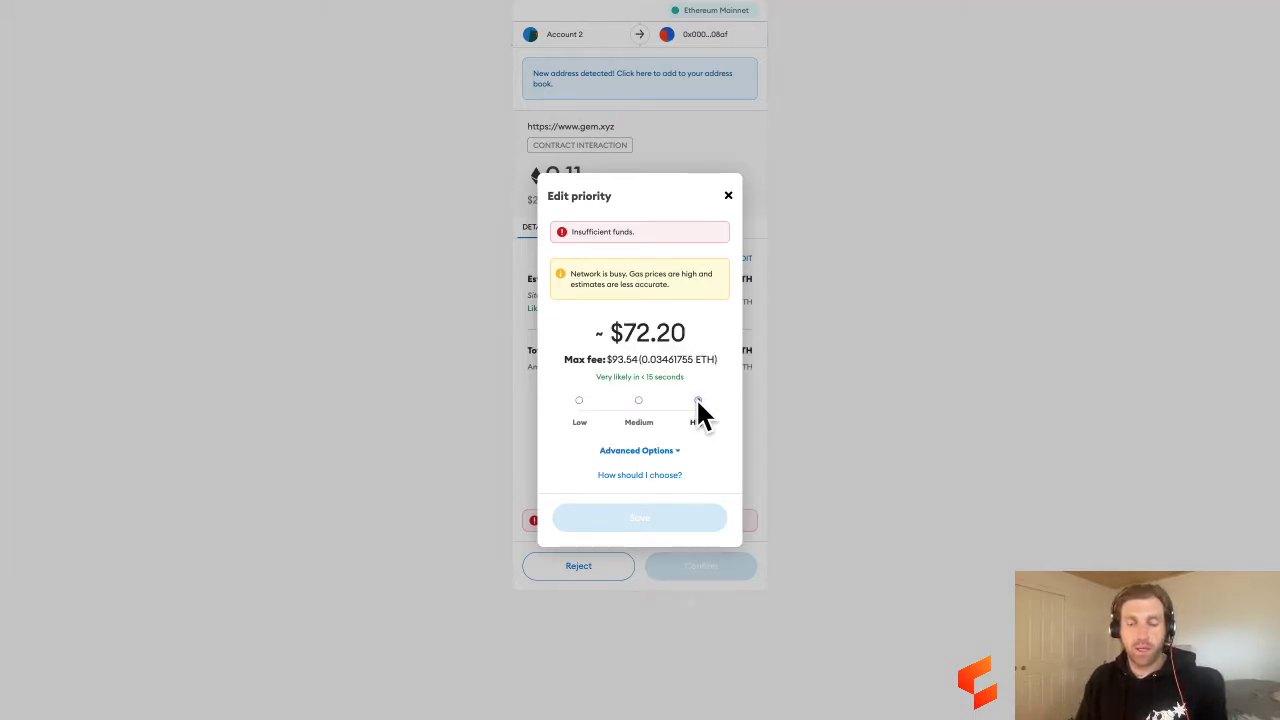
click(698, 401)
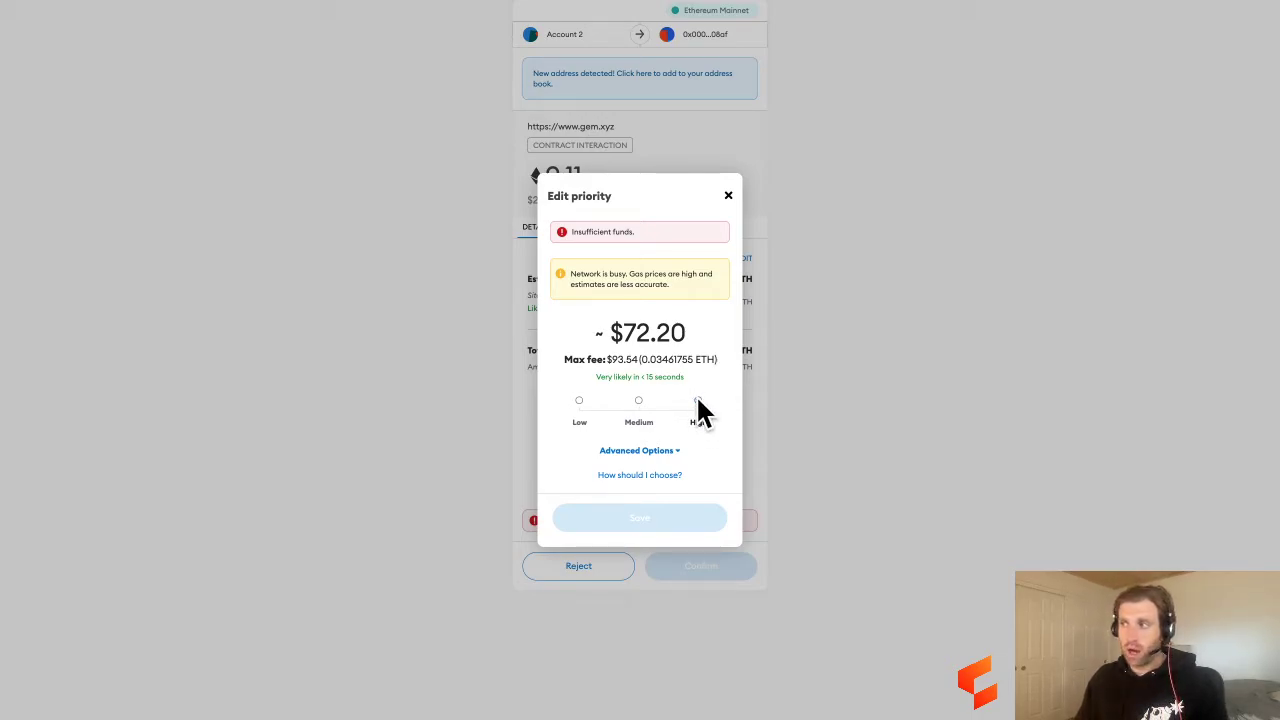
click(639, 402)
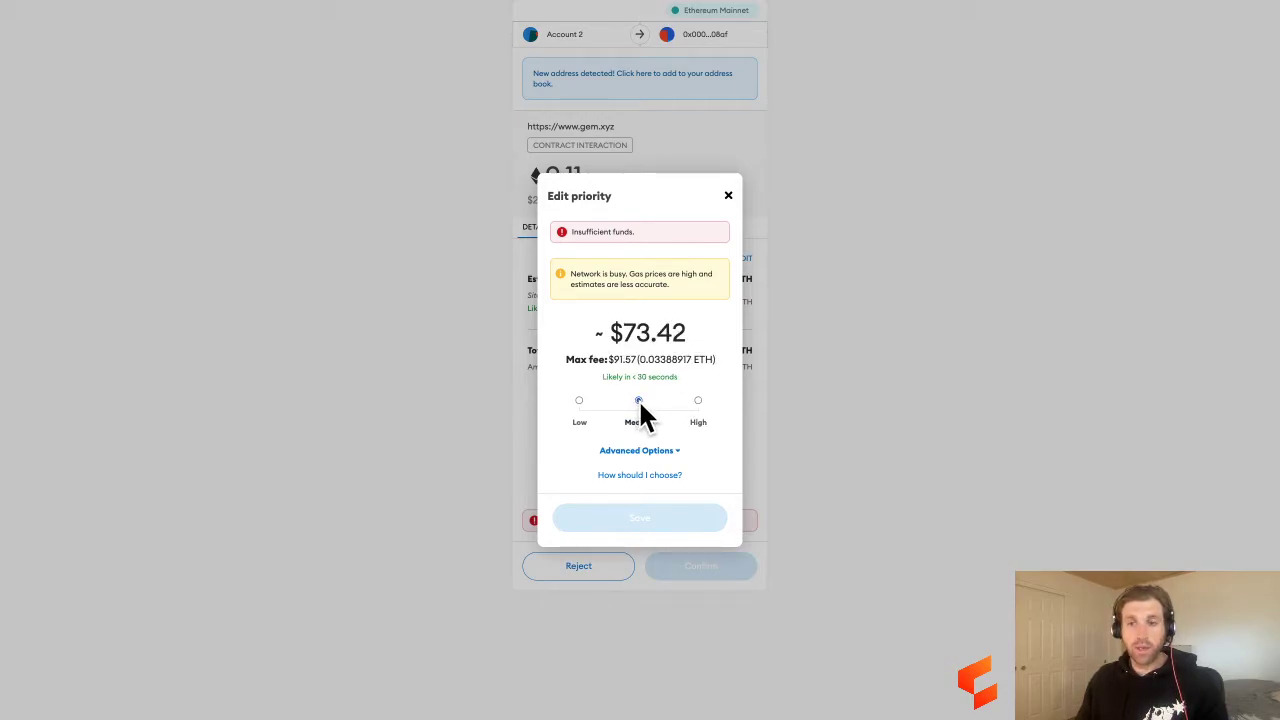
click(698, 401)
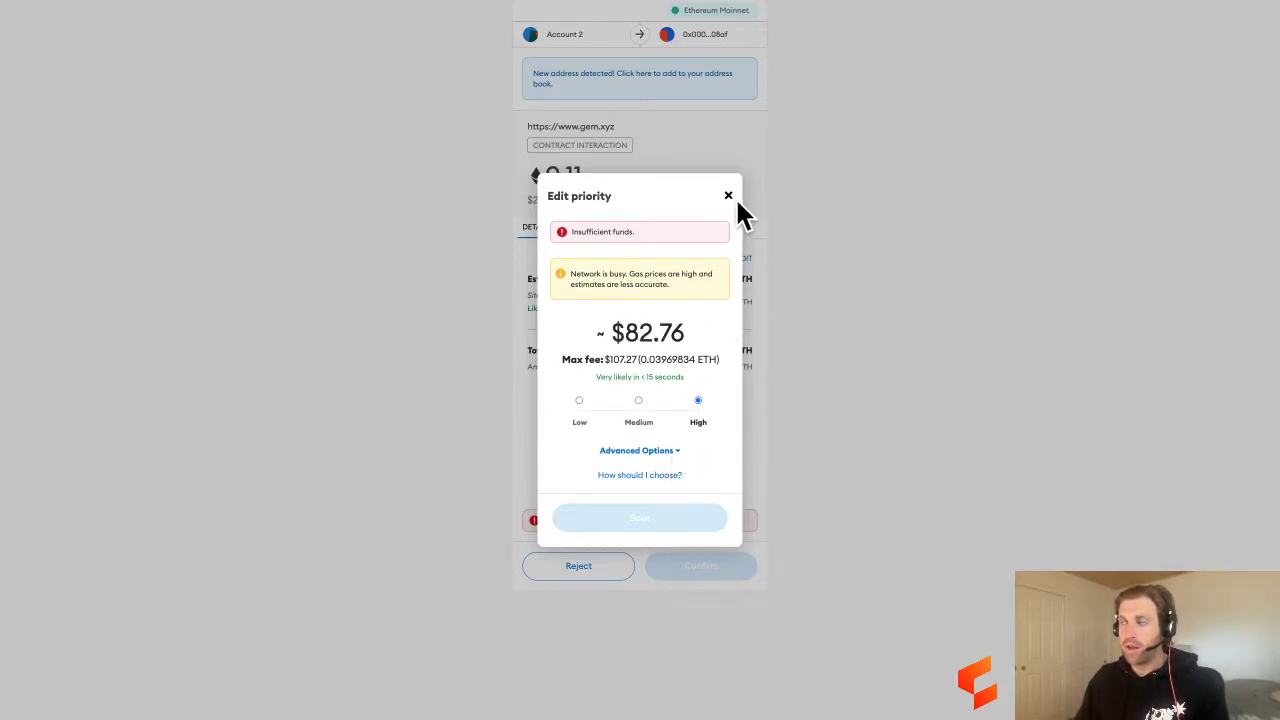
click(728, 195)
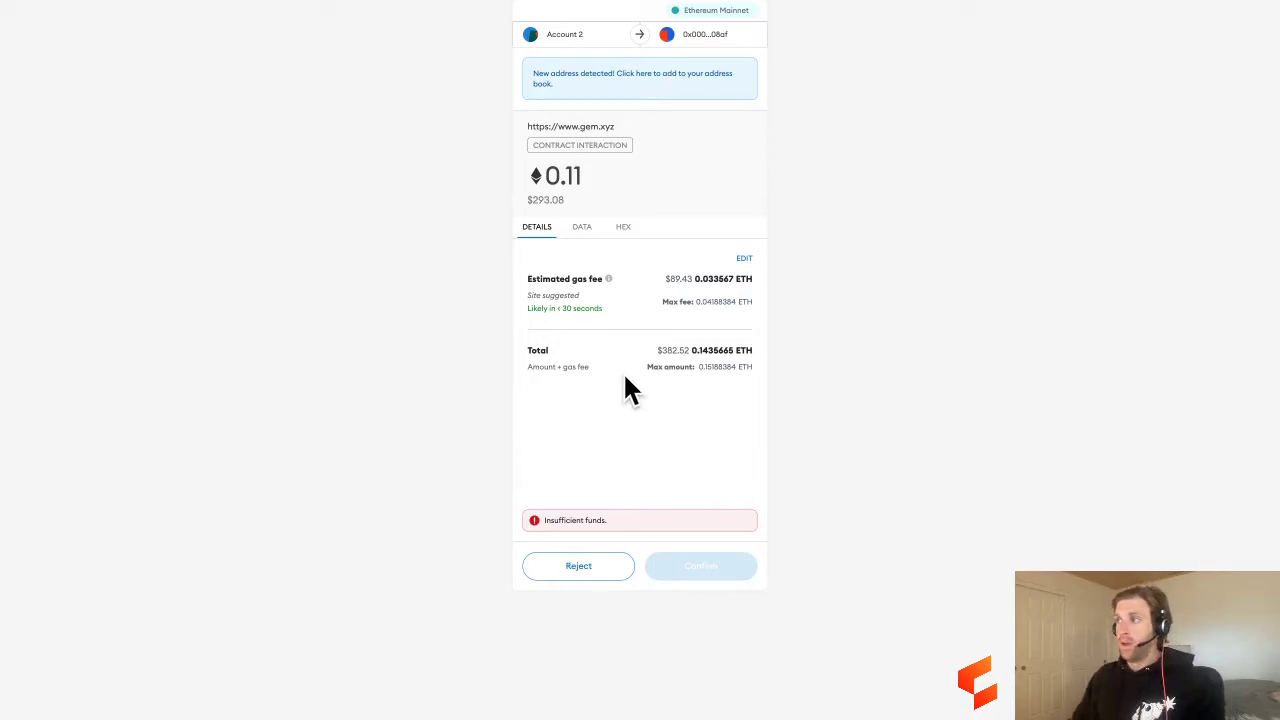
Inspect the advanced gas options and the high-priority fee estimate, and leave the priority settings unsaved.
click(748, 258)
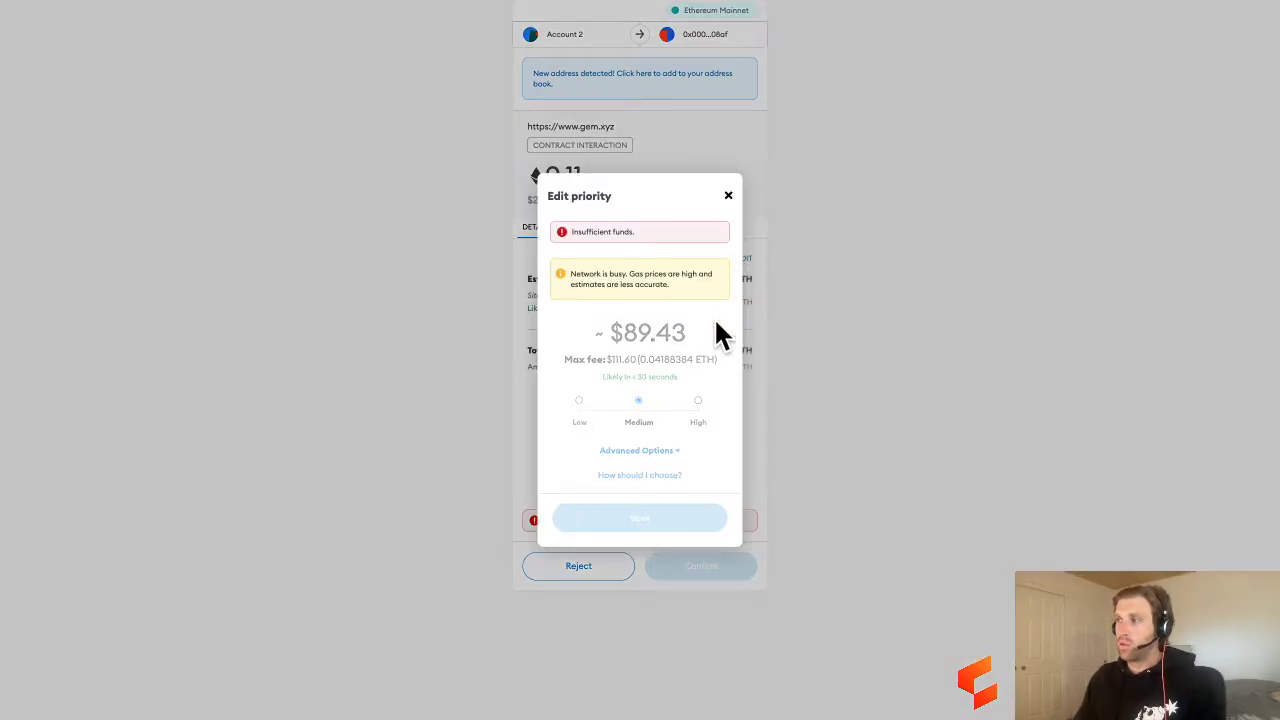
click(670, 450)
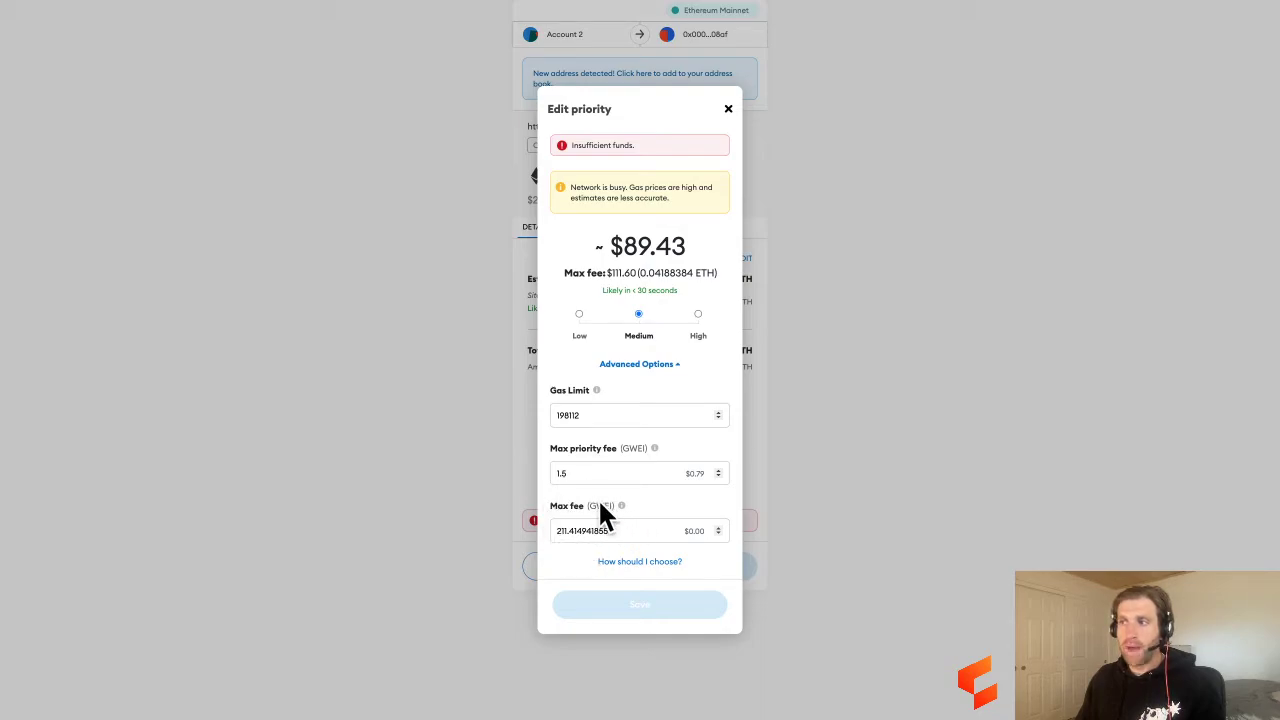
mouse_move(654, 448)
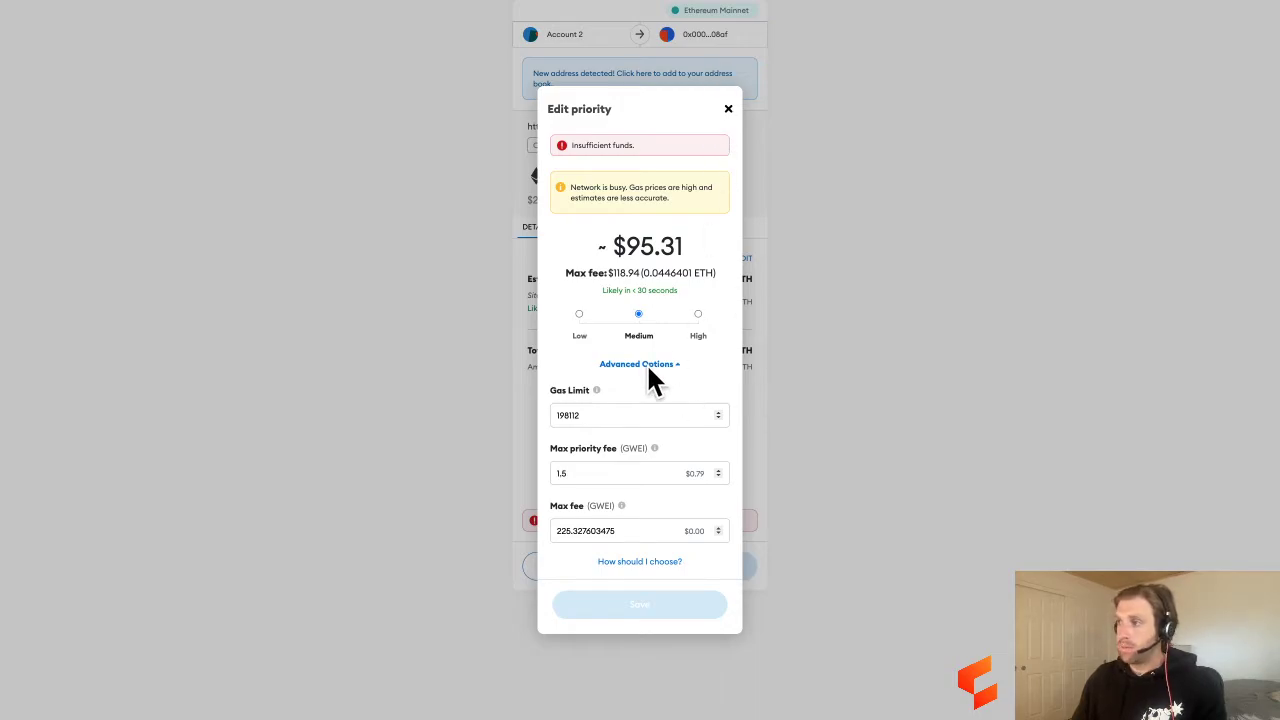
click(648, 366)
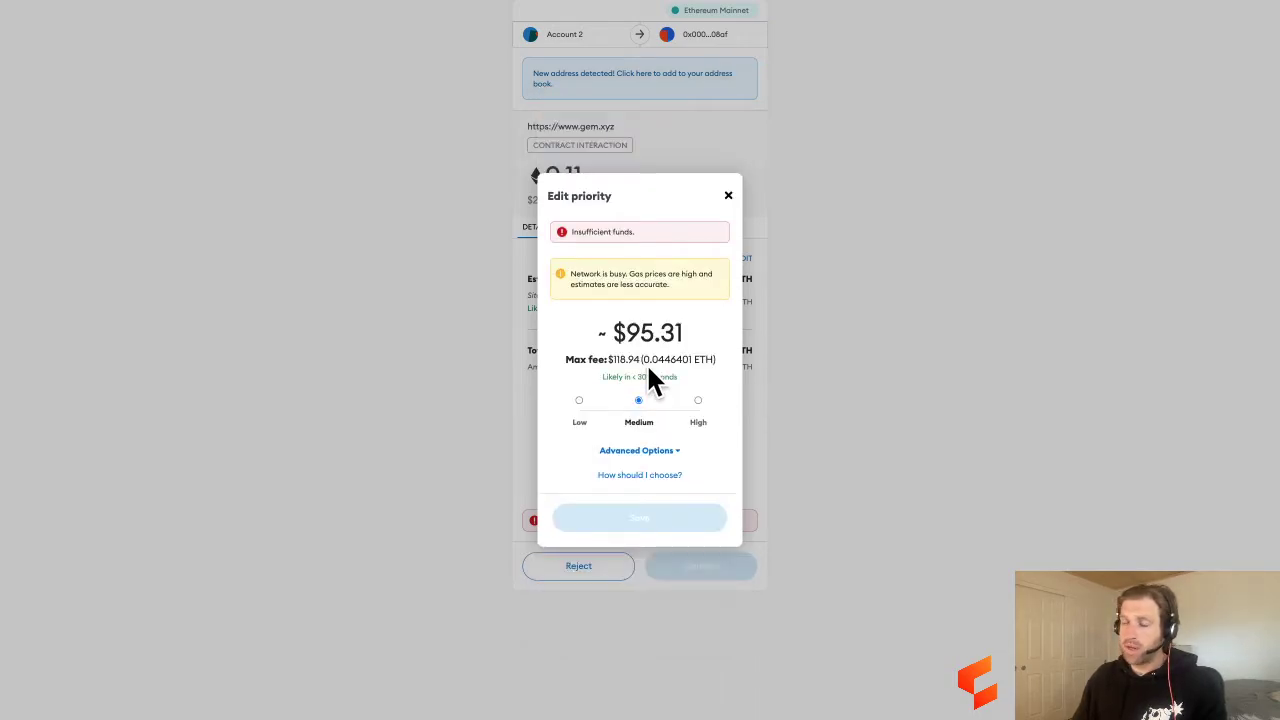
click(698, 401)
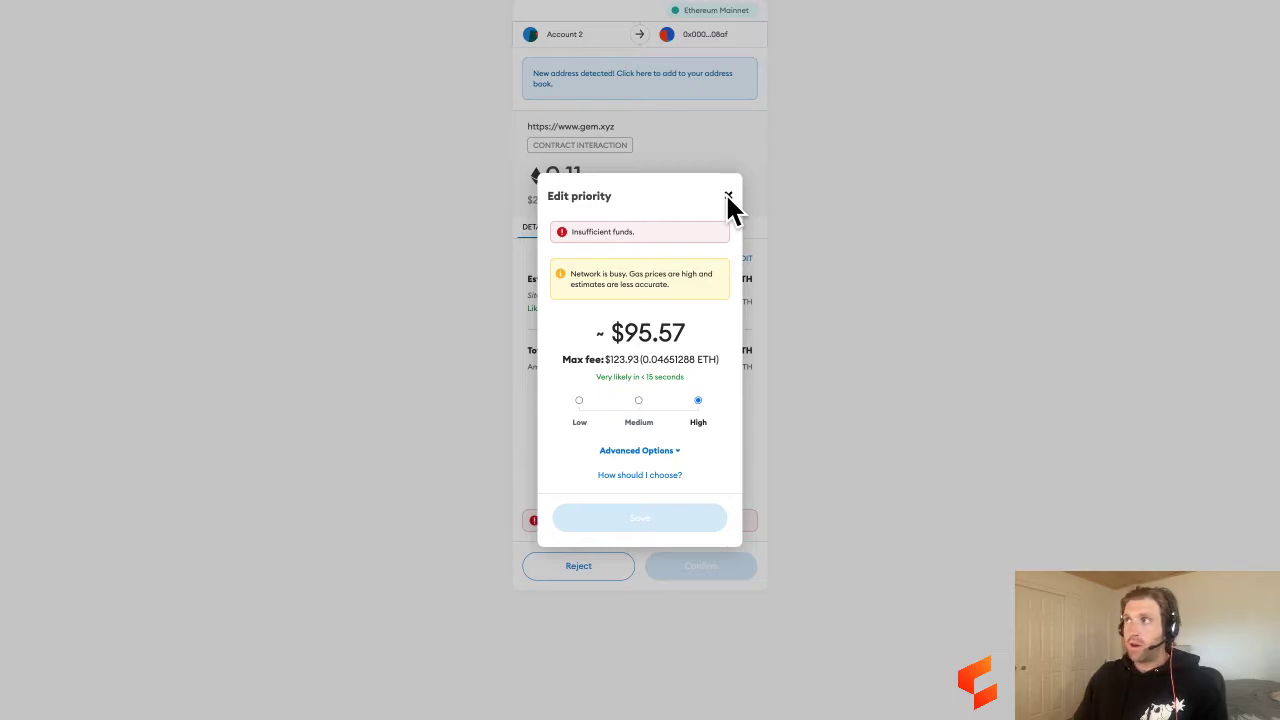
click(728, 195)
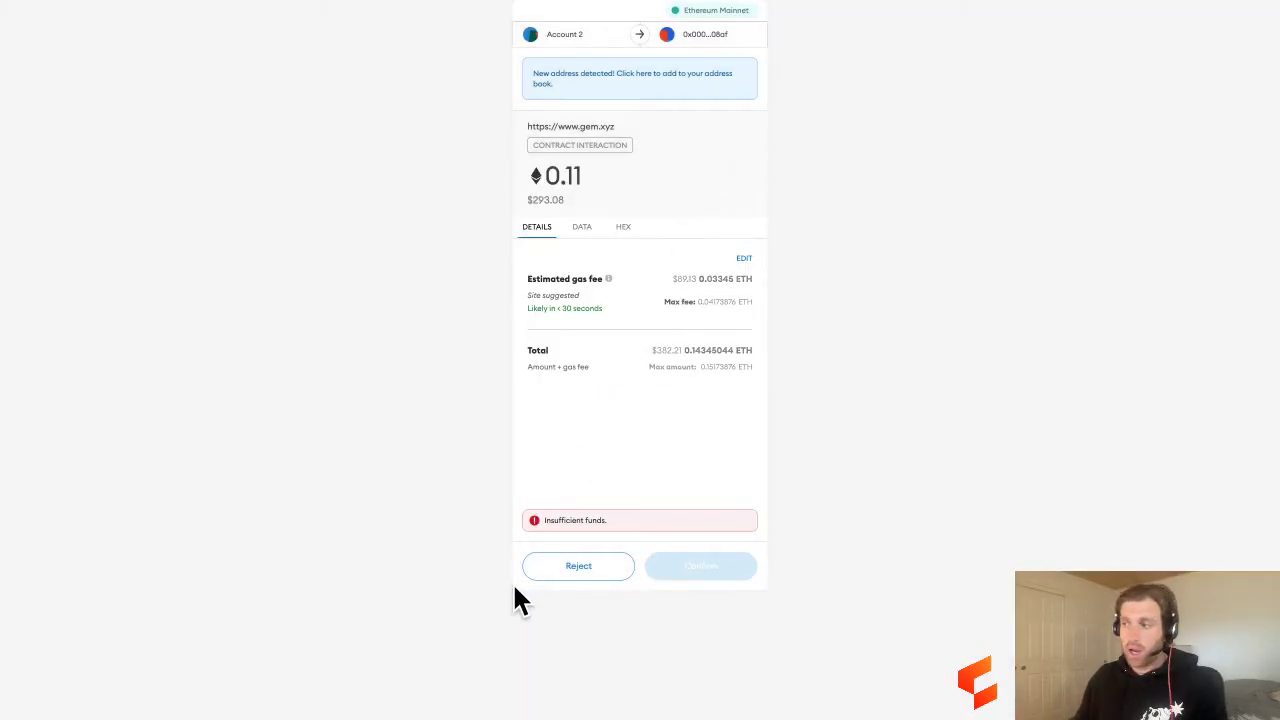
Reject the wallet transaction and go back through checkout to the Recon Rams collection.
click(579, 565)
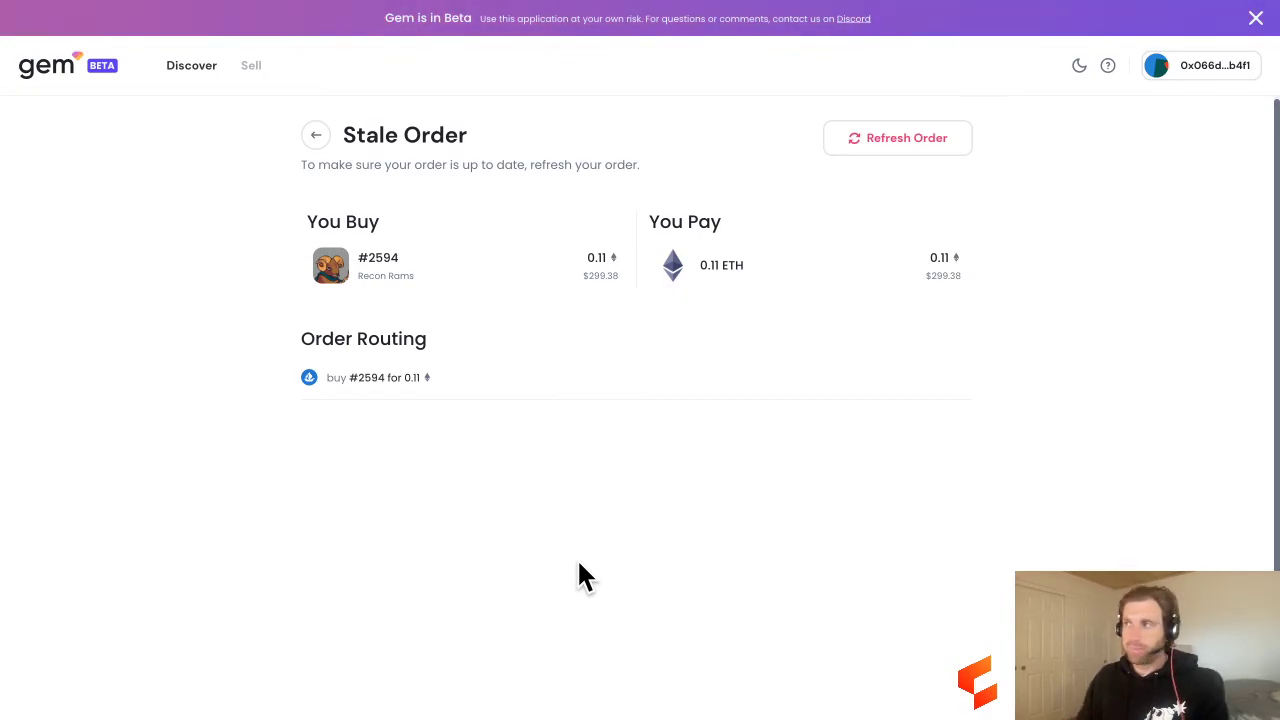
click(312, 134)
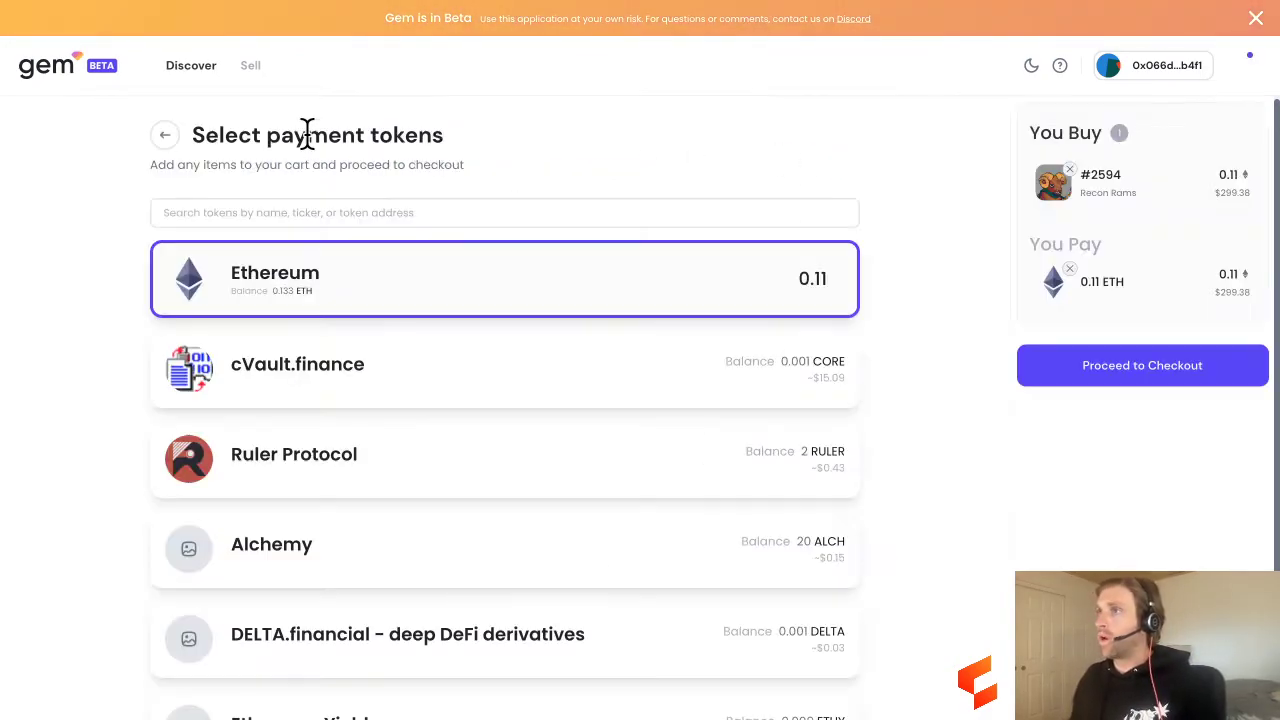
click(160, 138)
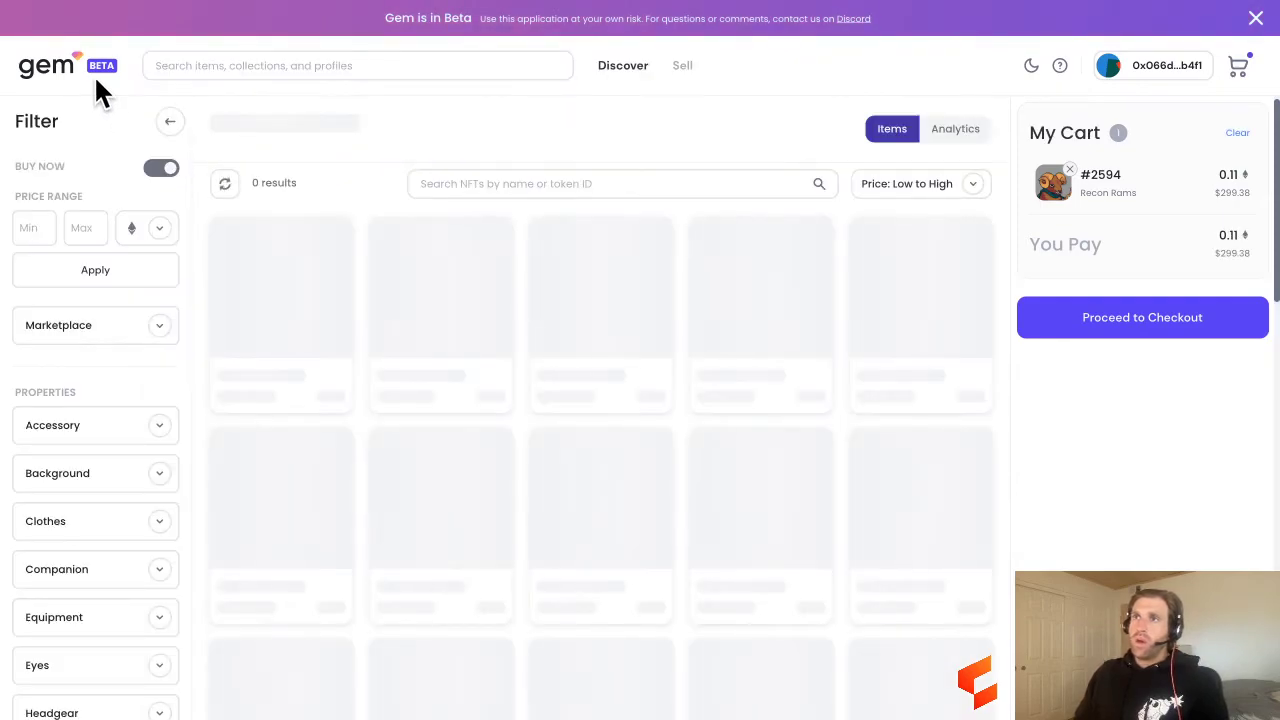
Remove Recon Rams #2594 from the cart and open the Azuki collection from the last 30 days ranking.
click(1071, 168)
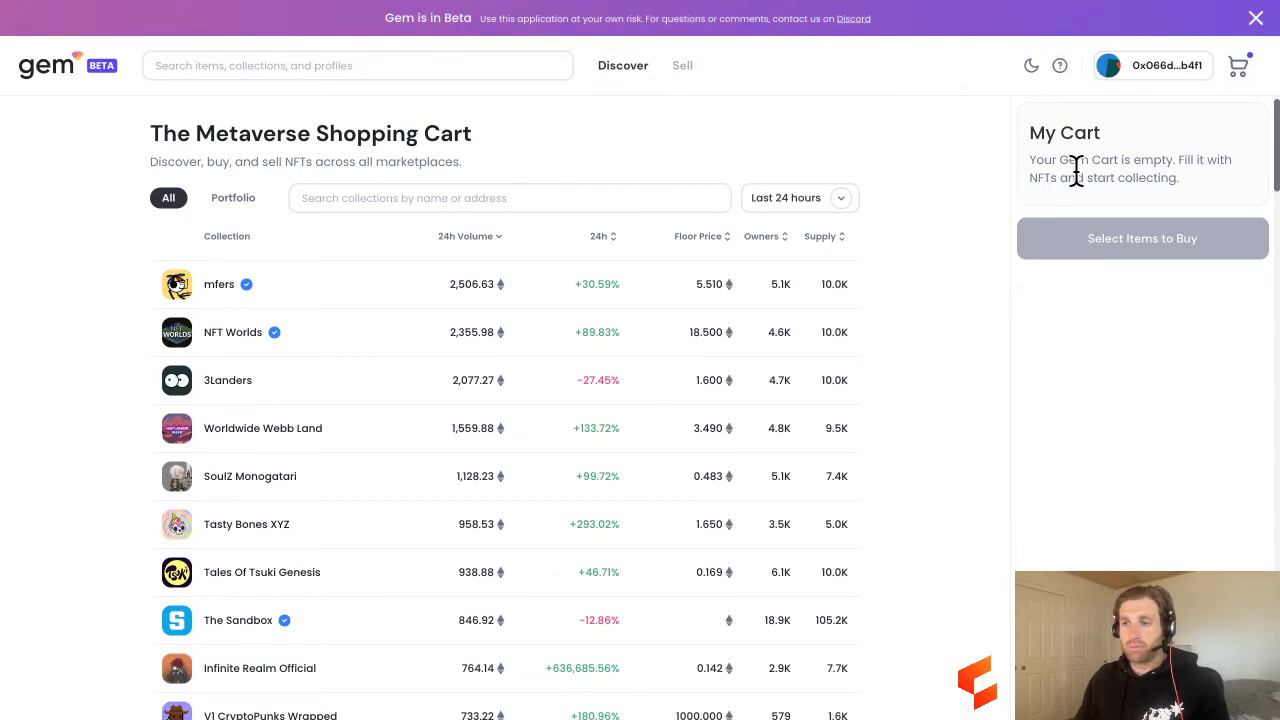
click(838, 199)
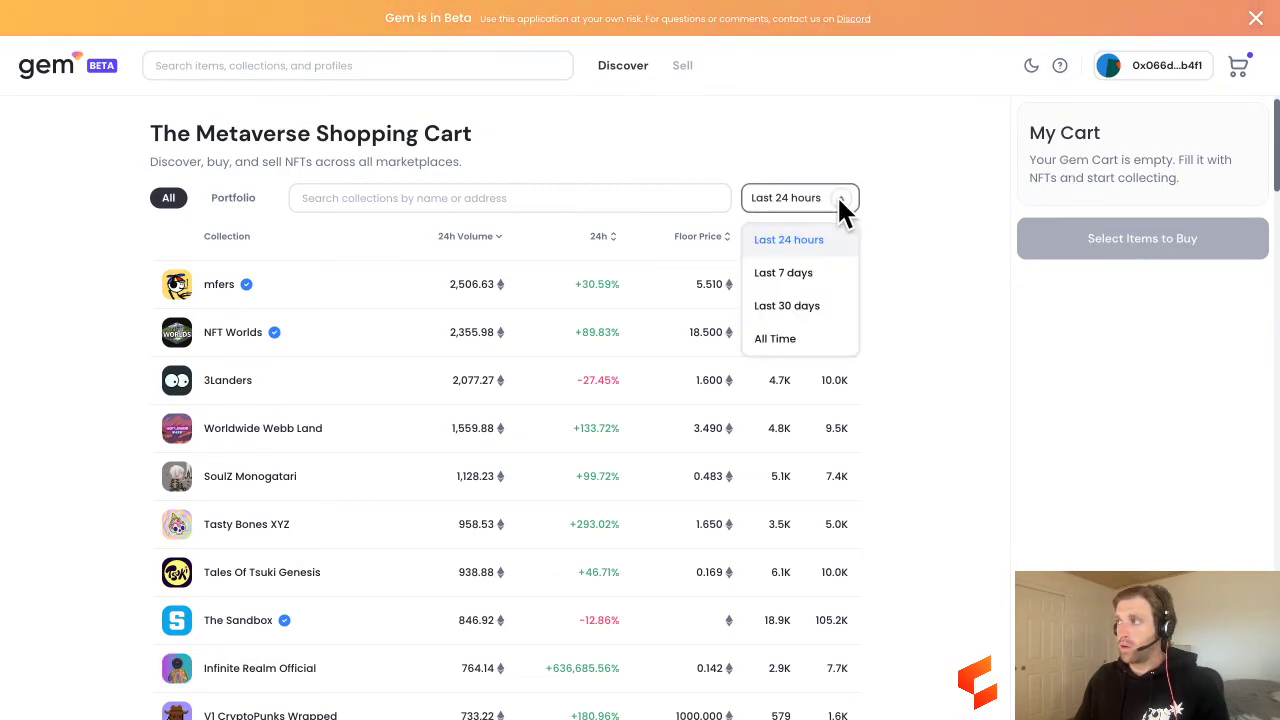
click(808, 305)
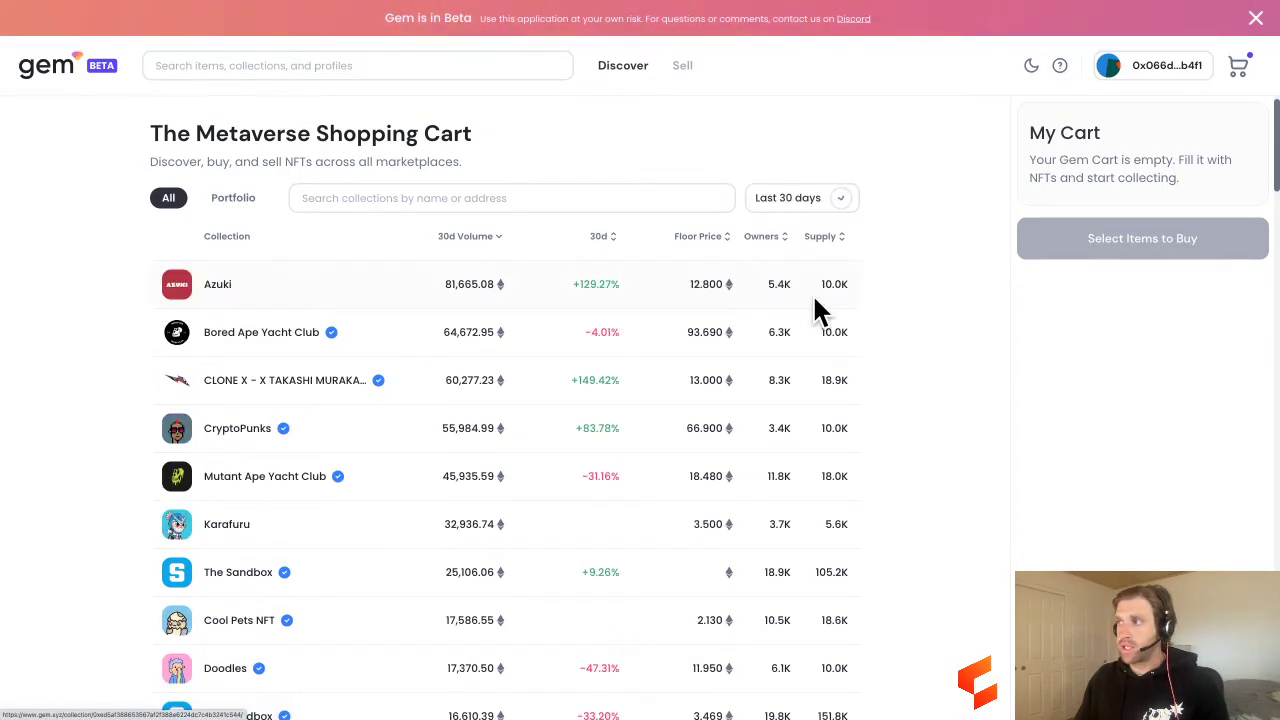
click(215, 282)
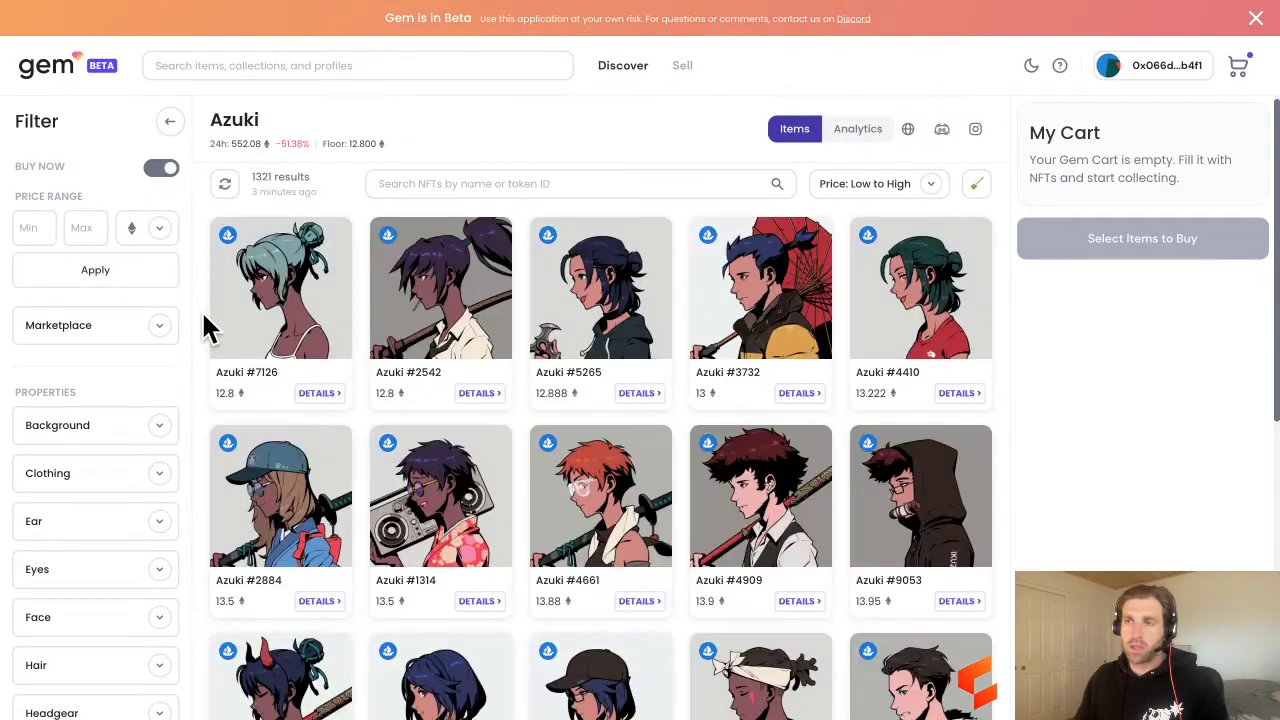
Expand the marketplace filter and examine Azuki's listings, their source marketplaces and the available property filters.
click(168, 330)
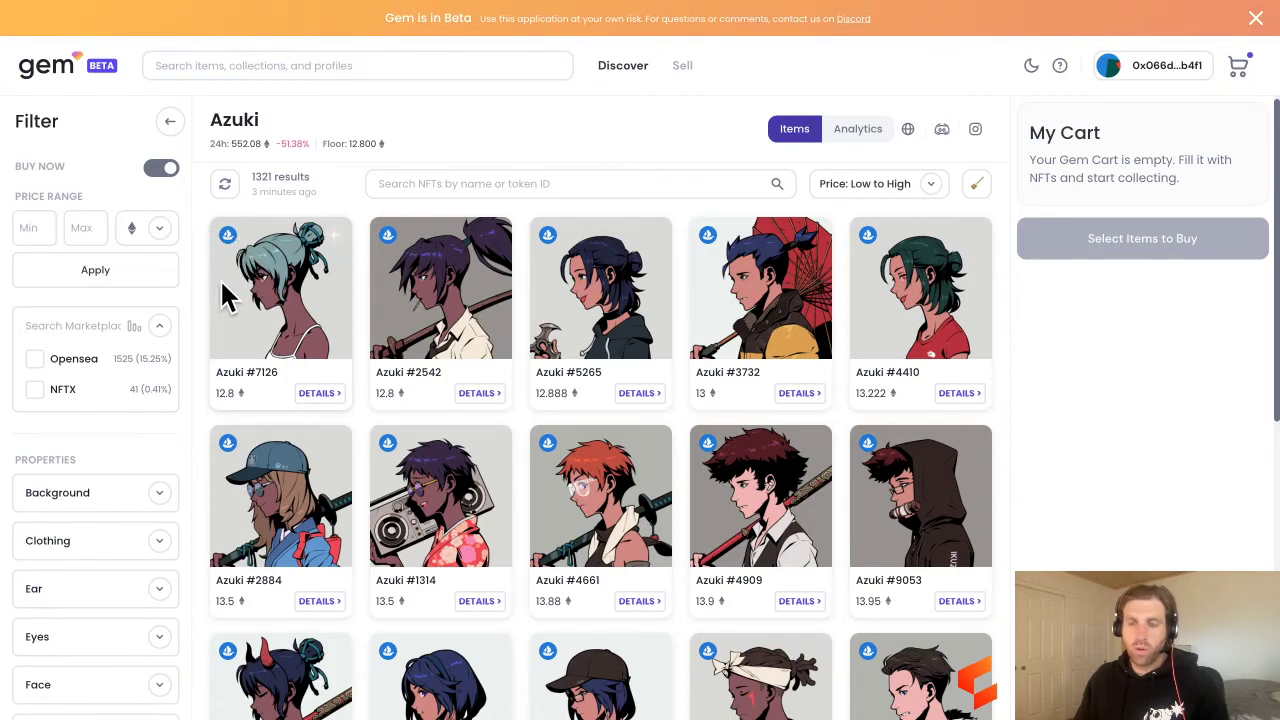
scroll(226, 298, down, 10)
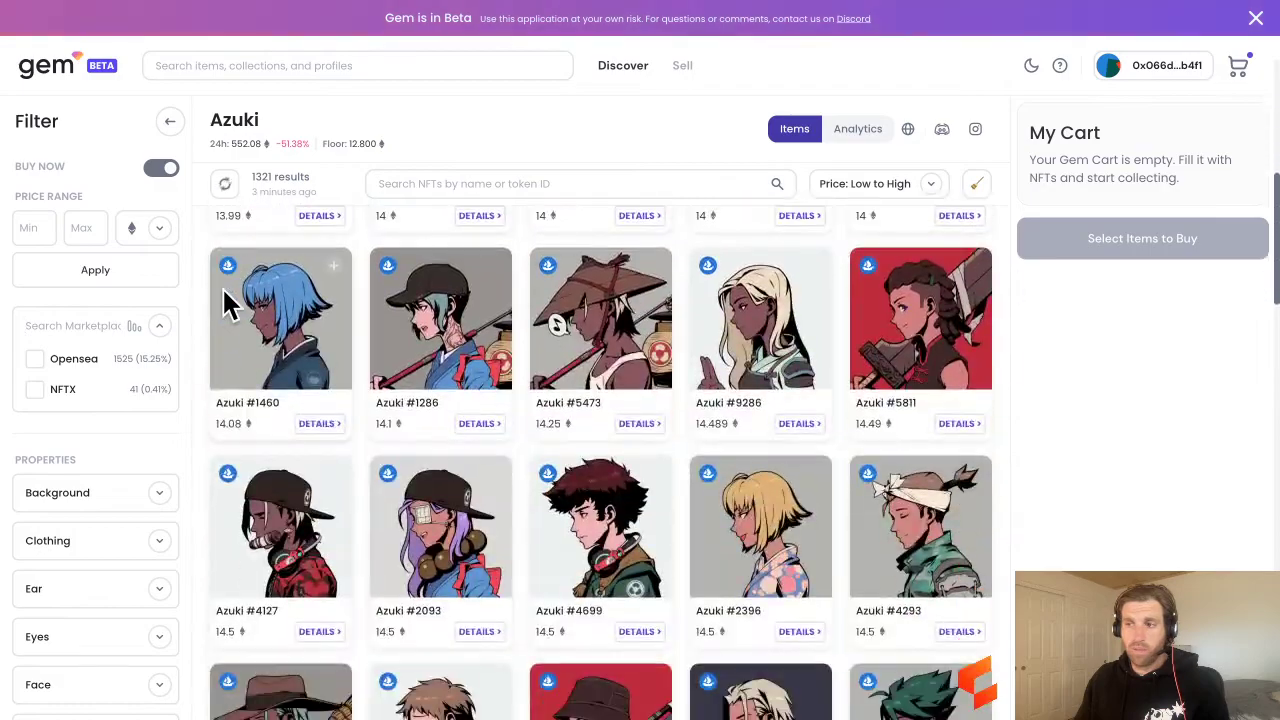
scroll(226, 303, down, 5)
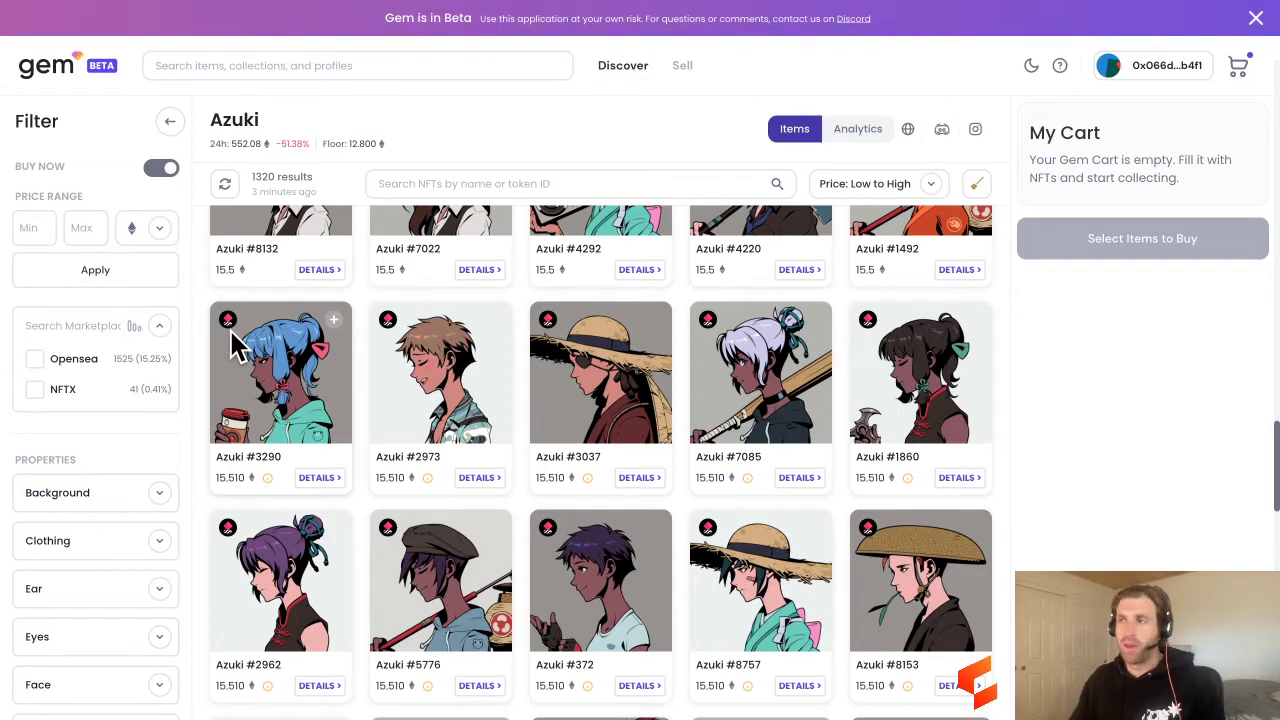
scroll(232, 345, up, 10)
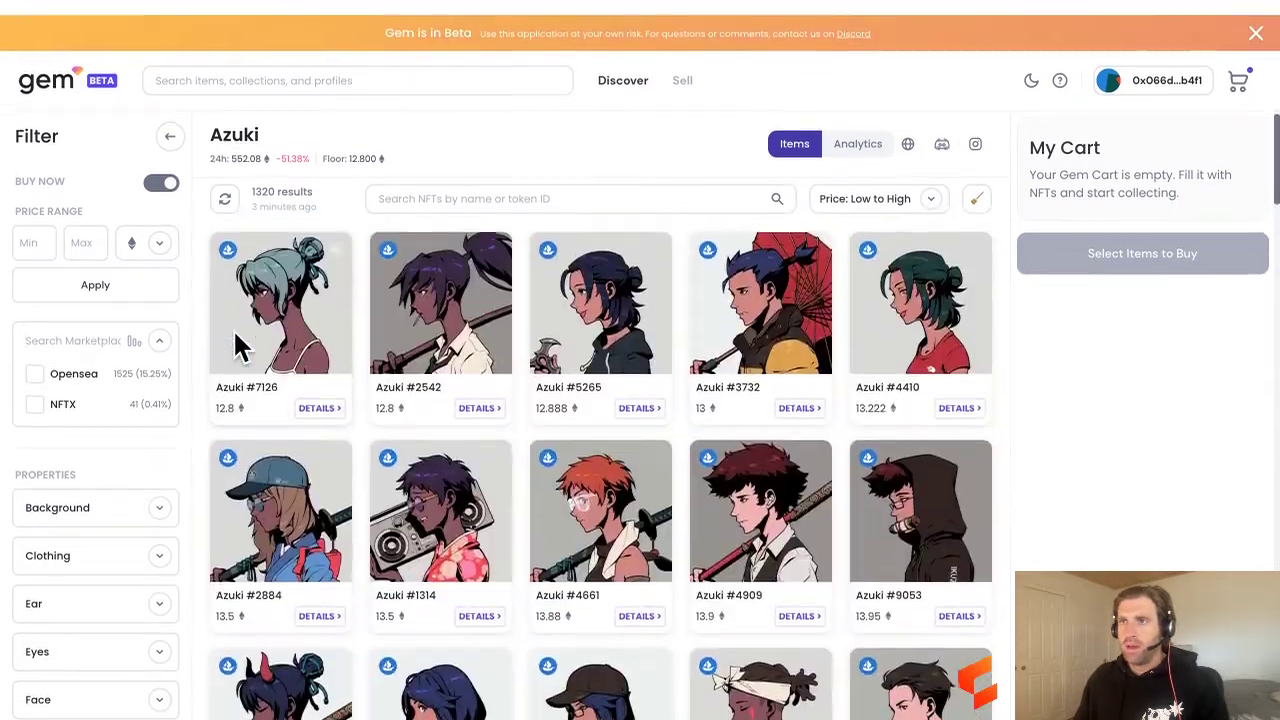
scroll(180, 329, down, 4)
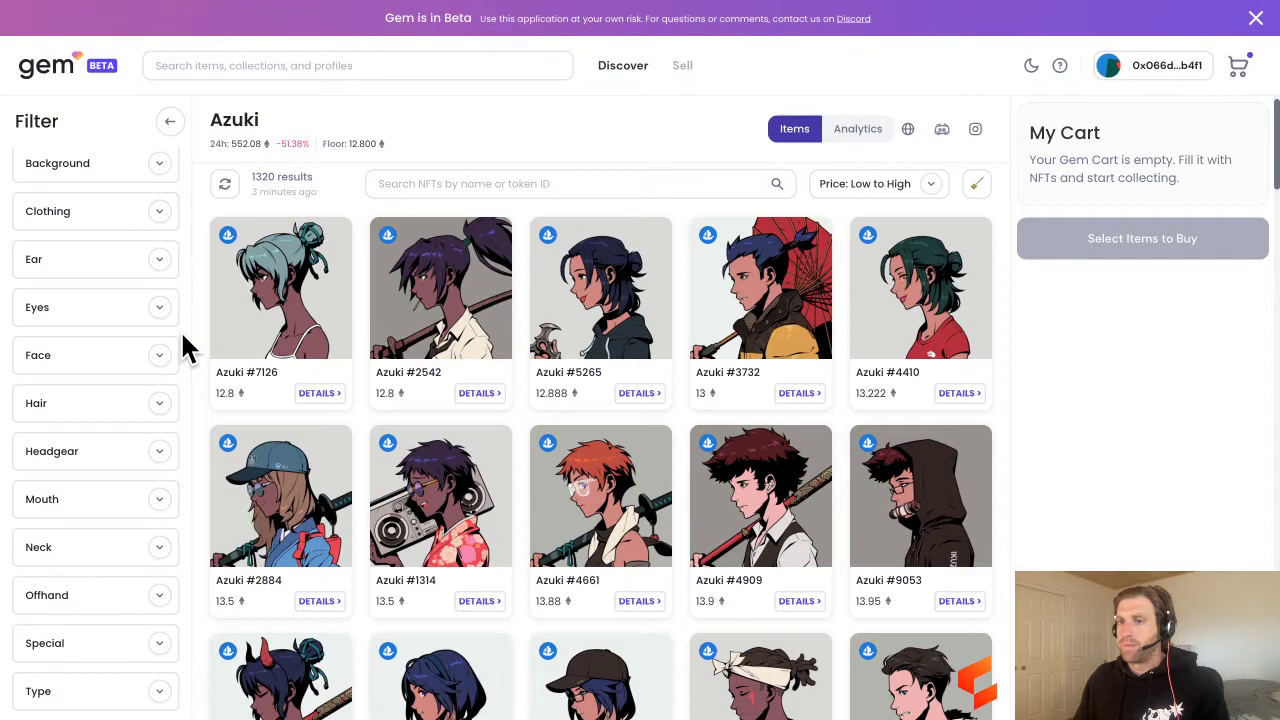
scroll(175, 343, up, 5)
scroll(752, 268, up, 3)
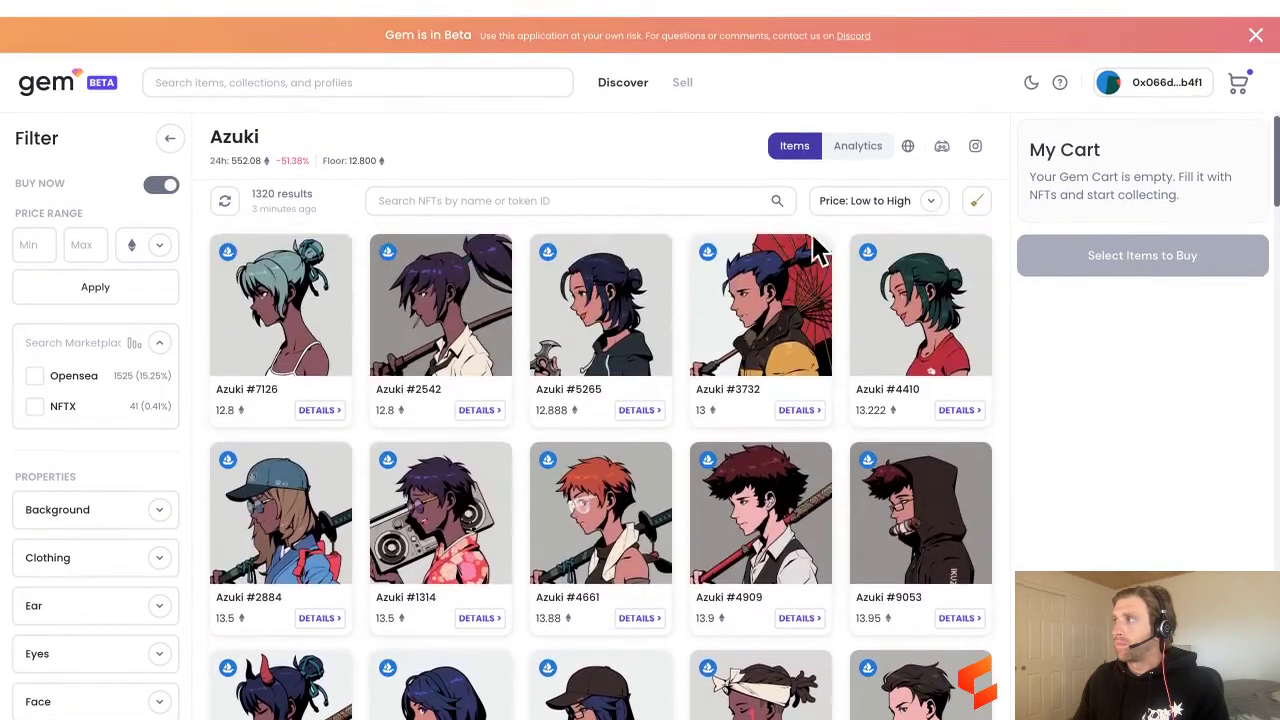
Turn on sweep mode for the Azuki collection with the page enlarged to 175%.
click(975, 184)
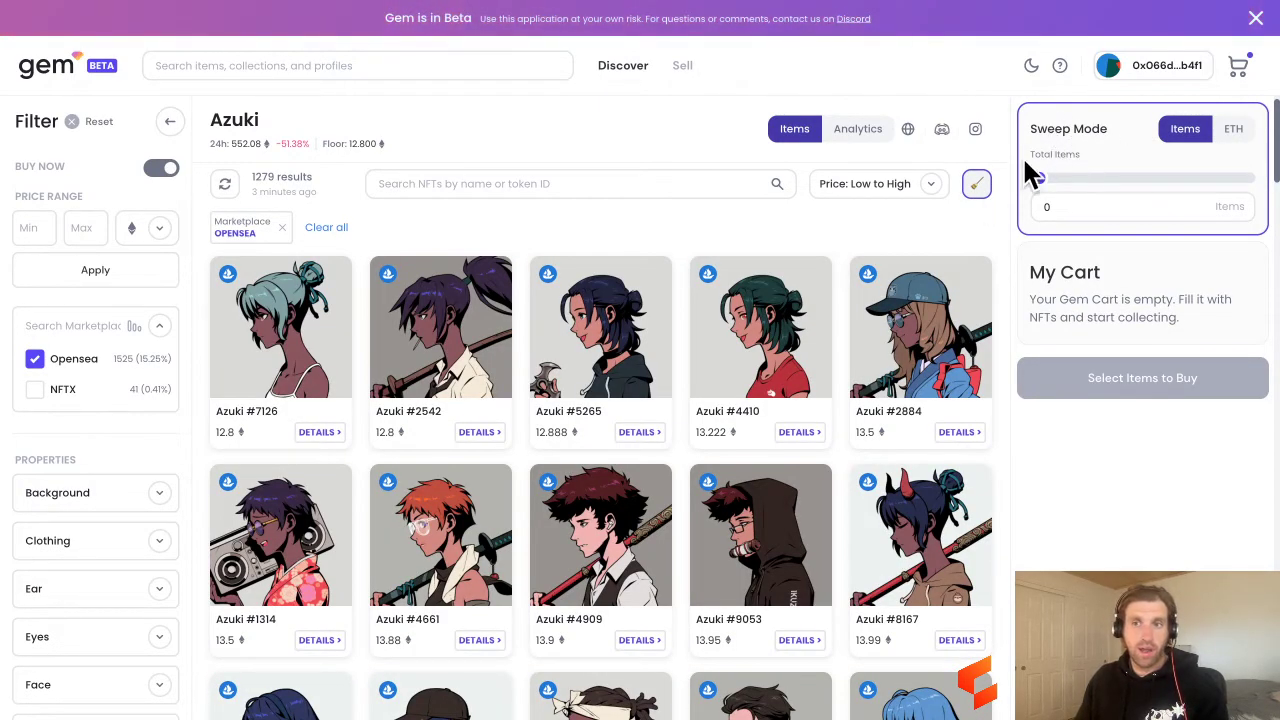
click(982, 184)
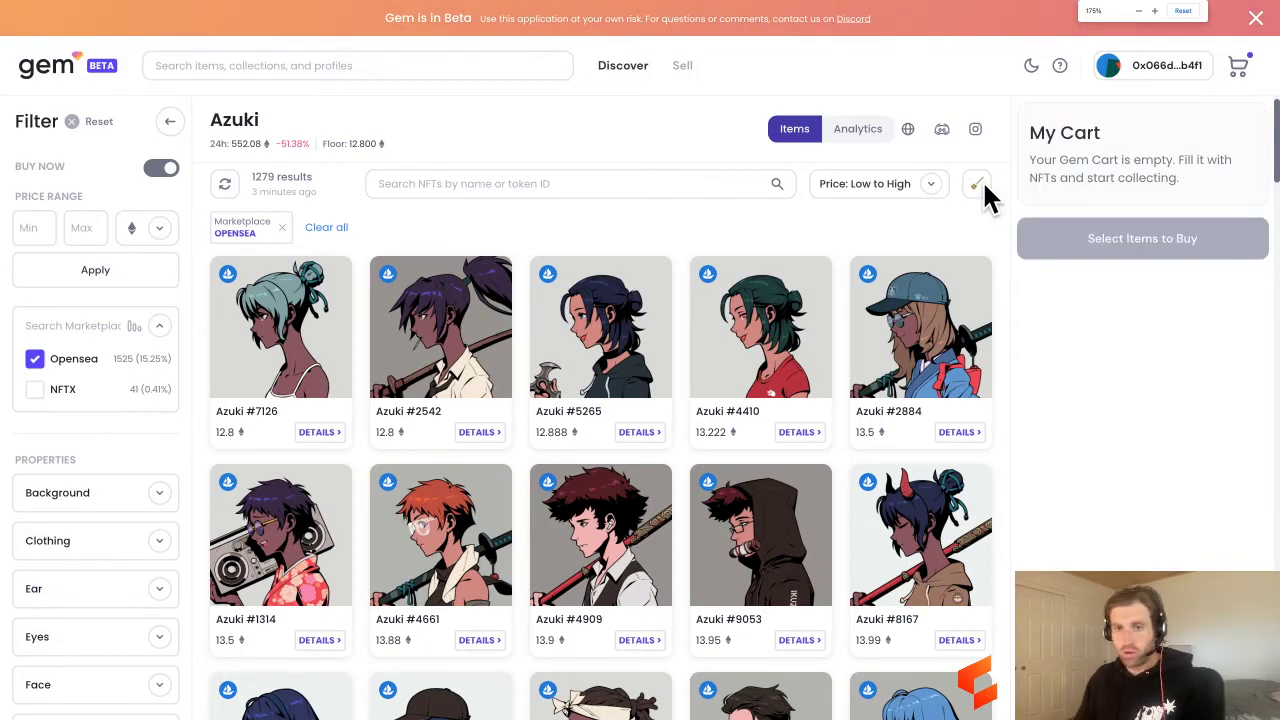
key(ctrl+plus)
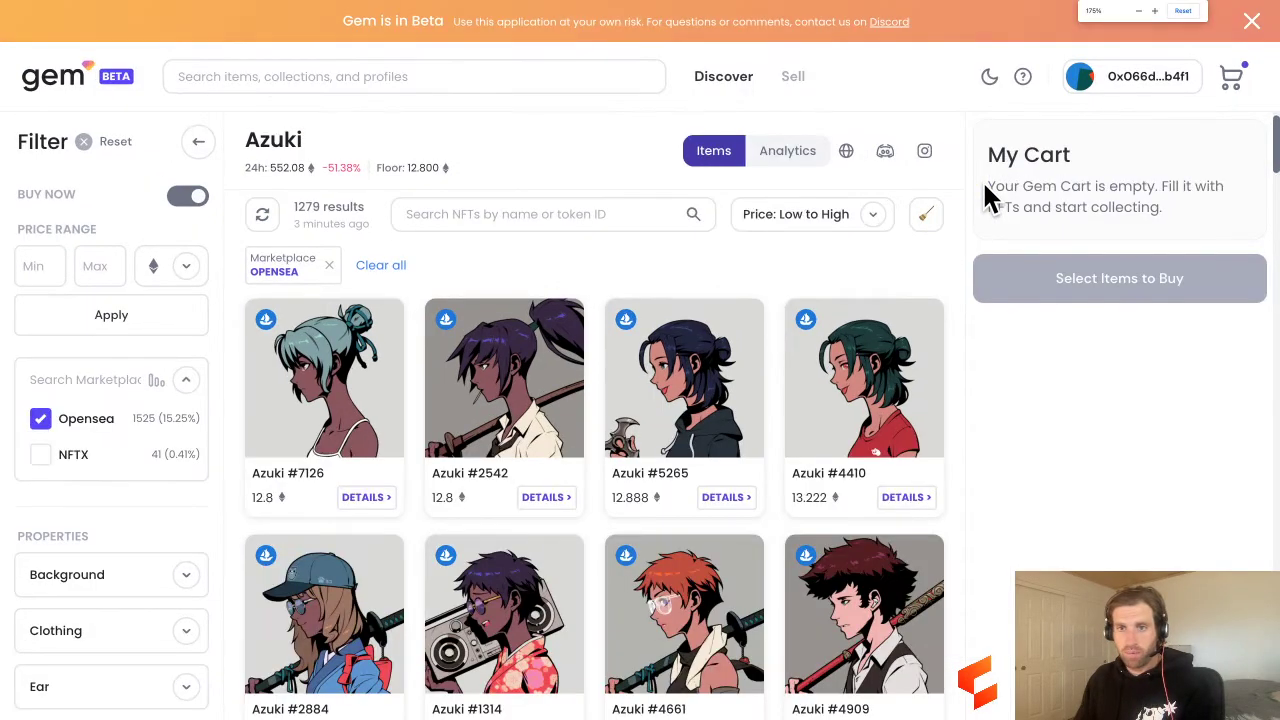
click(925, 216)
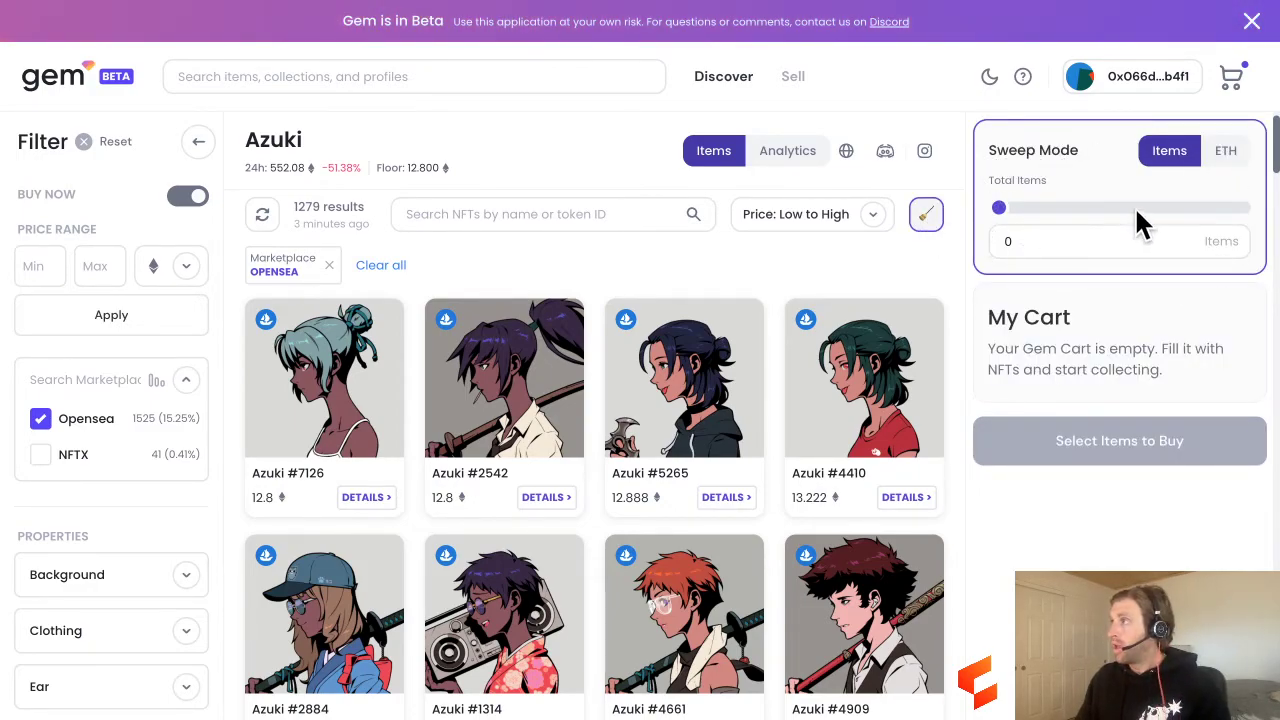
Sweep the 10 lowest-priced Azuki items into the cart, and reset the total items to 0.
mouse_move(1006, 212)
mouse_down()
mouse_move(1040, 212)
mouse_move(1021, 208)
mouse_up()
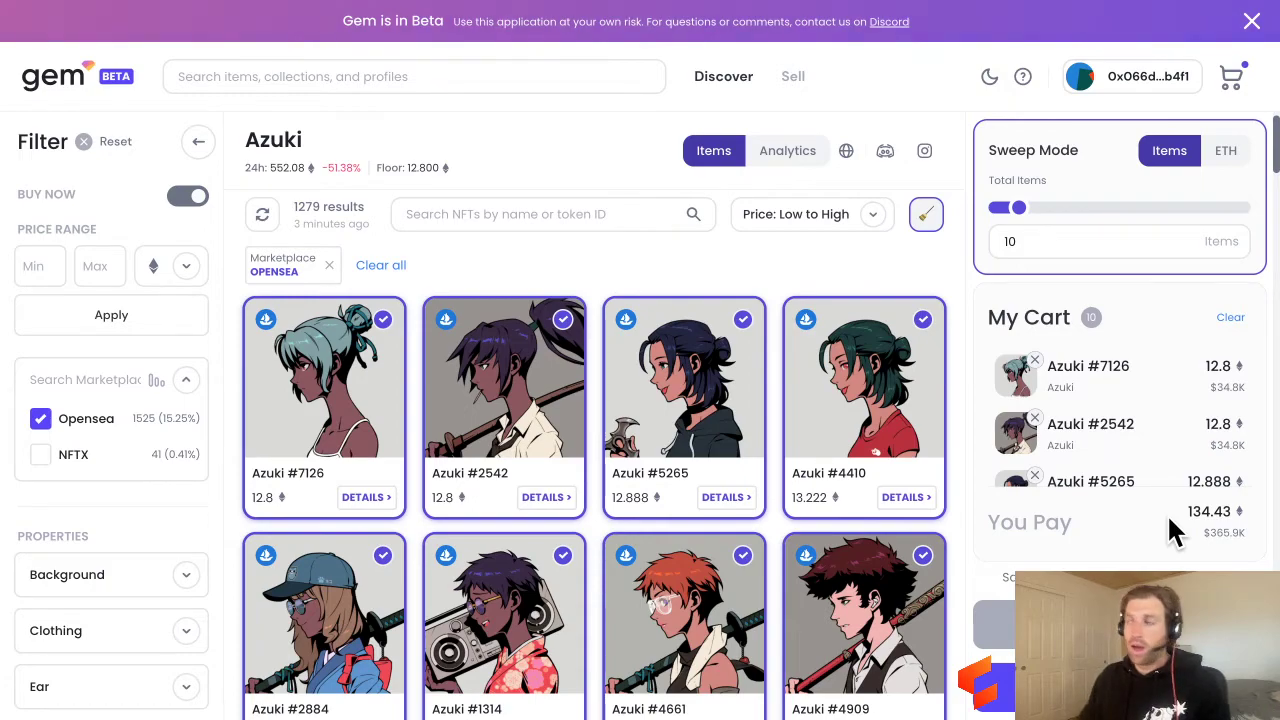
drag(1018, 207, 1000, 207)
click(409, 360)
click(486, 380)
click(700, 385)
click(320, 420)
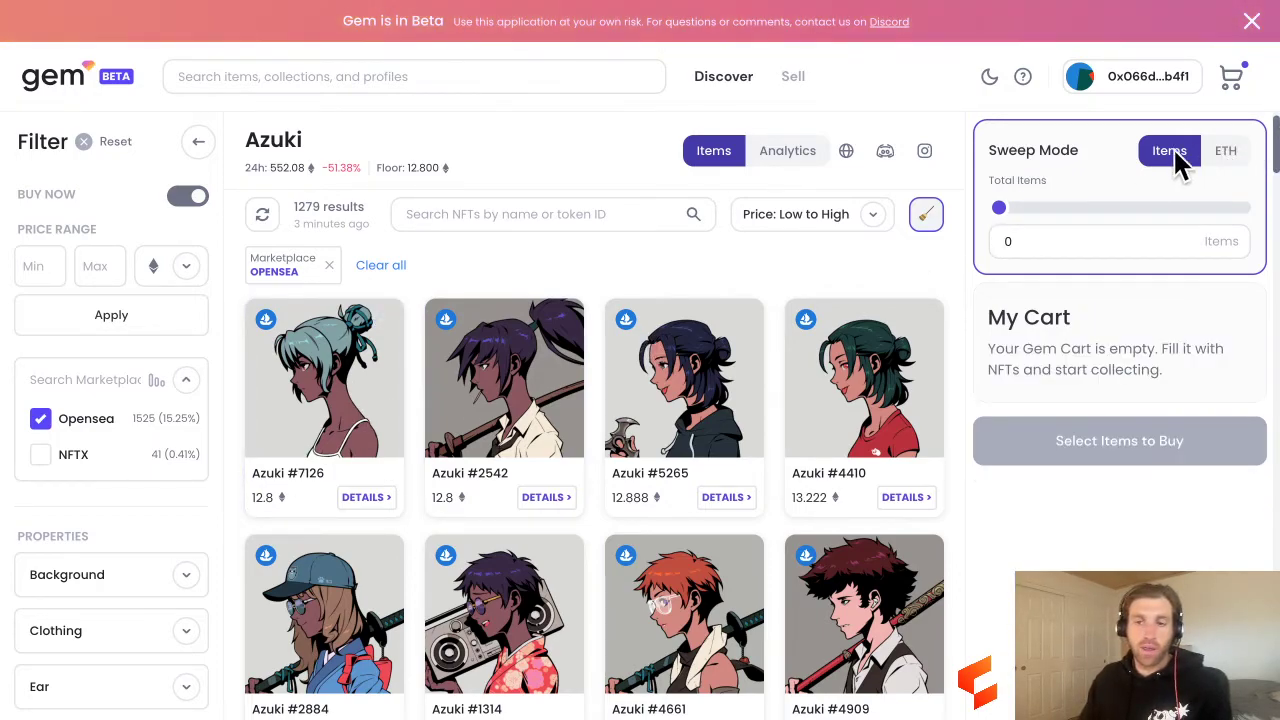
Switch the sweep to ETH and set the total order value to 25 ETH.
click(1235, 155)
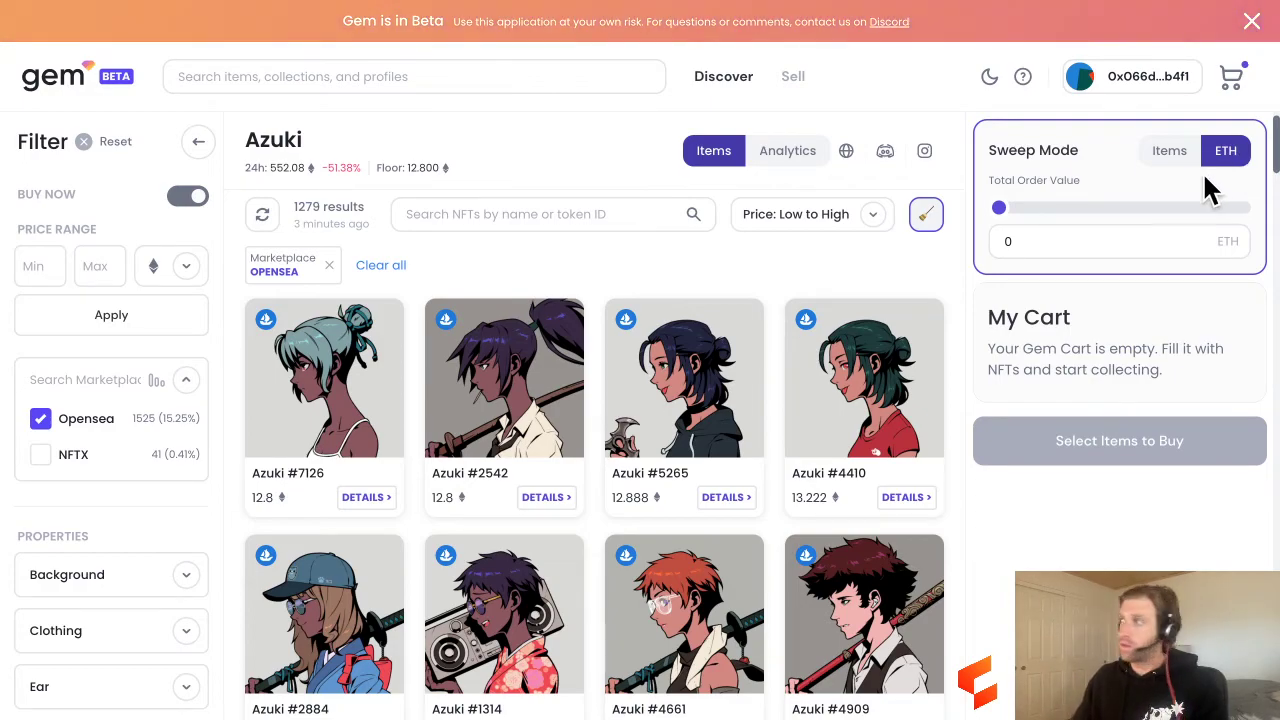
click(1065, 236)
text(25)
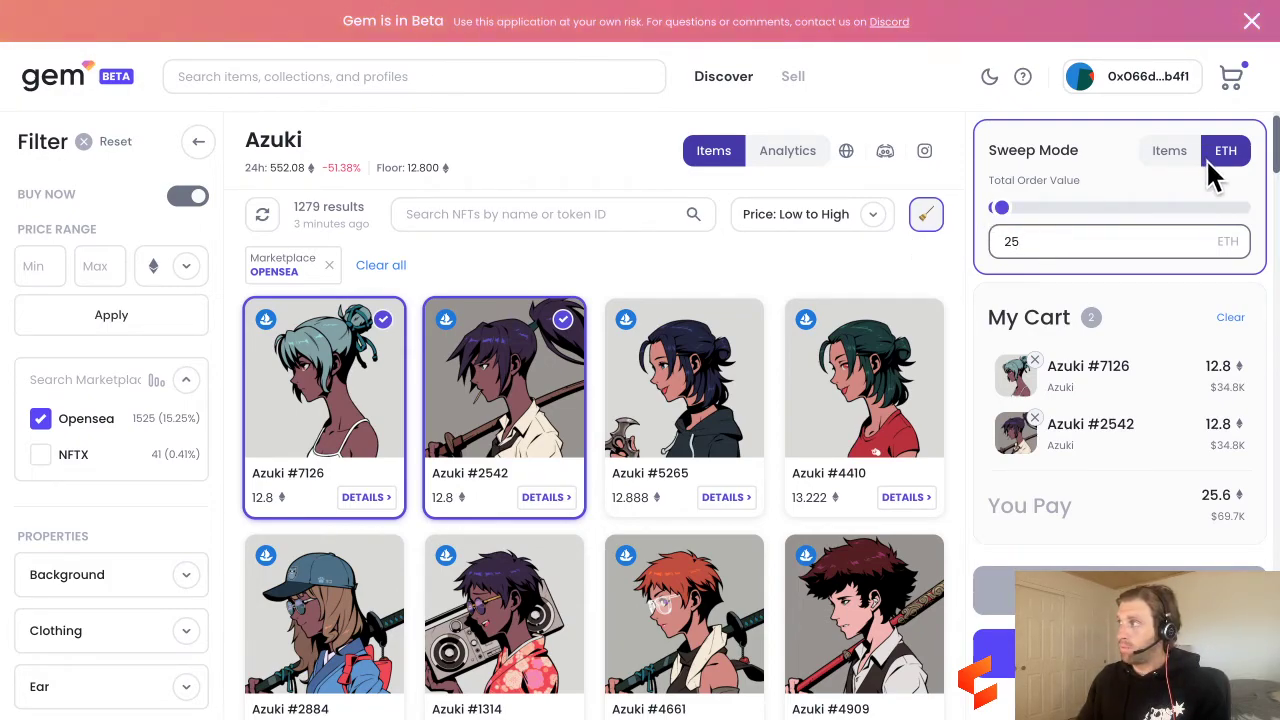
click(428, 365)
click(430, 325)
click(432, 360)
click(440, 410)
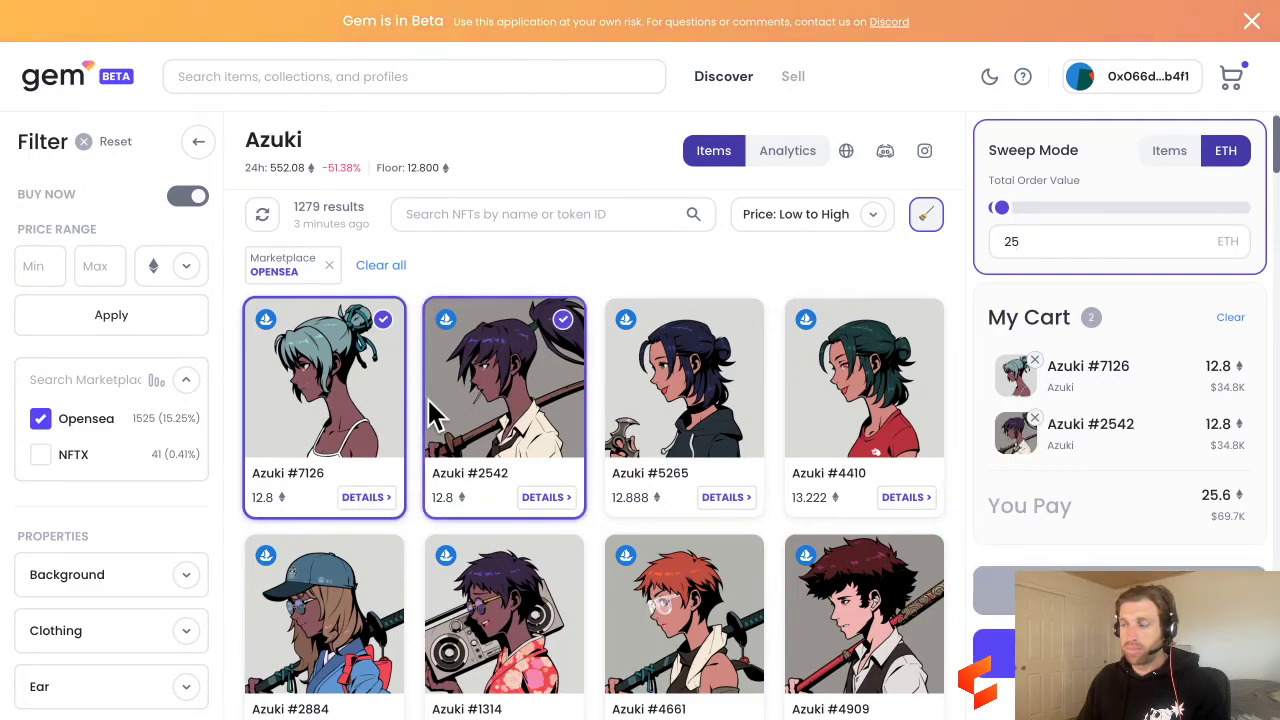
Clear the sweep's total order value to empty the cart, and turn sweep mode off.
key(BackSpace)
key(BackSpace)
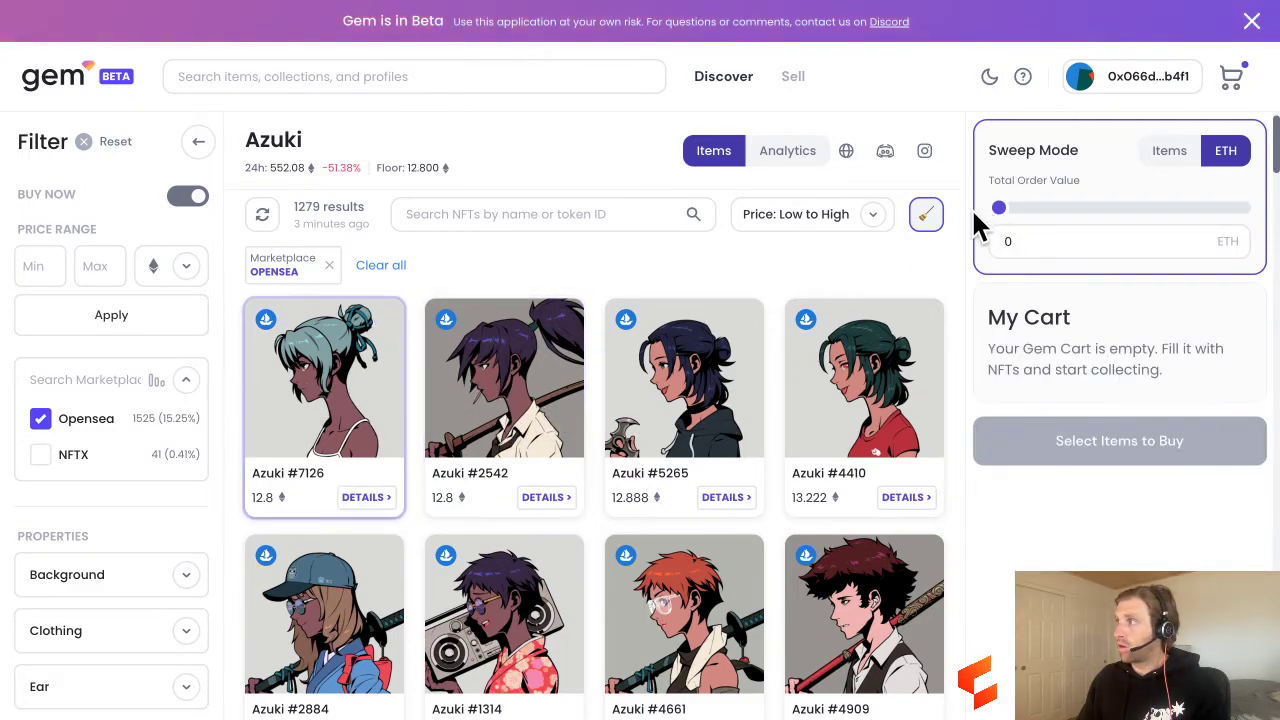
click(928, 222)
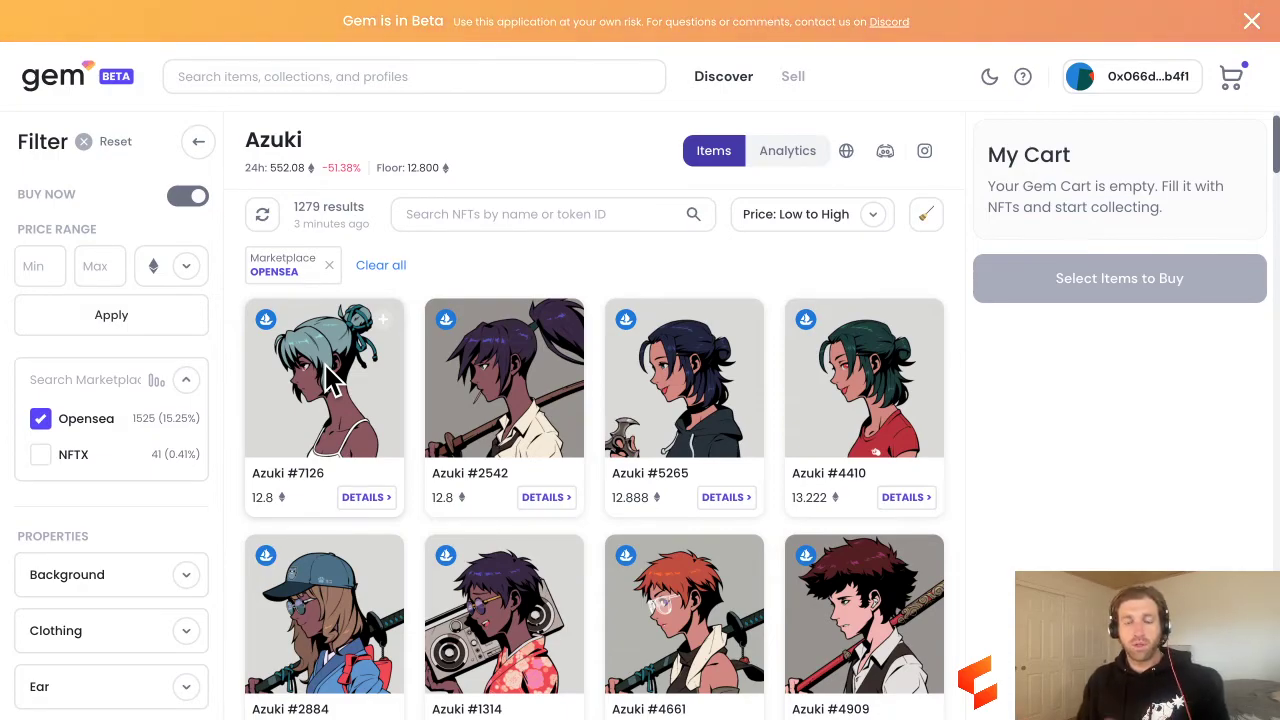
click(926, 215)
click(926, 215)
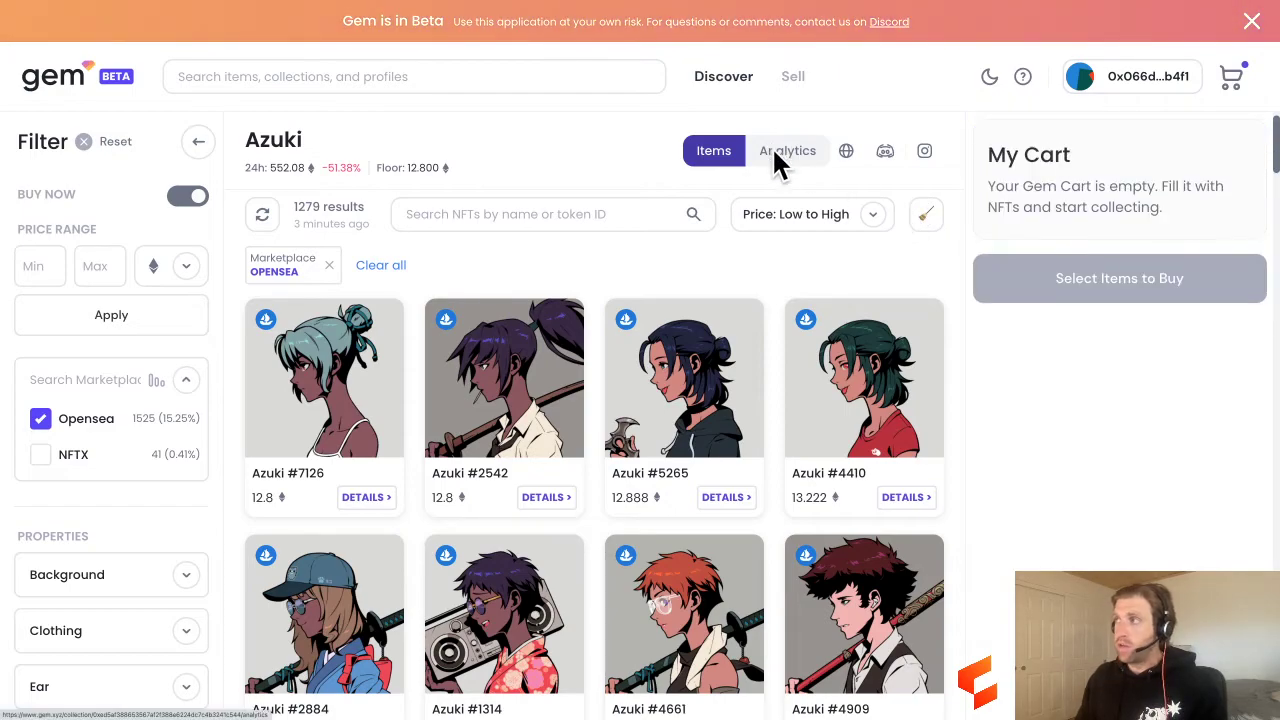
Examine Azuki's analytics, covering the sales volume and floor price chart and the top holders table.
click(776, 160)
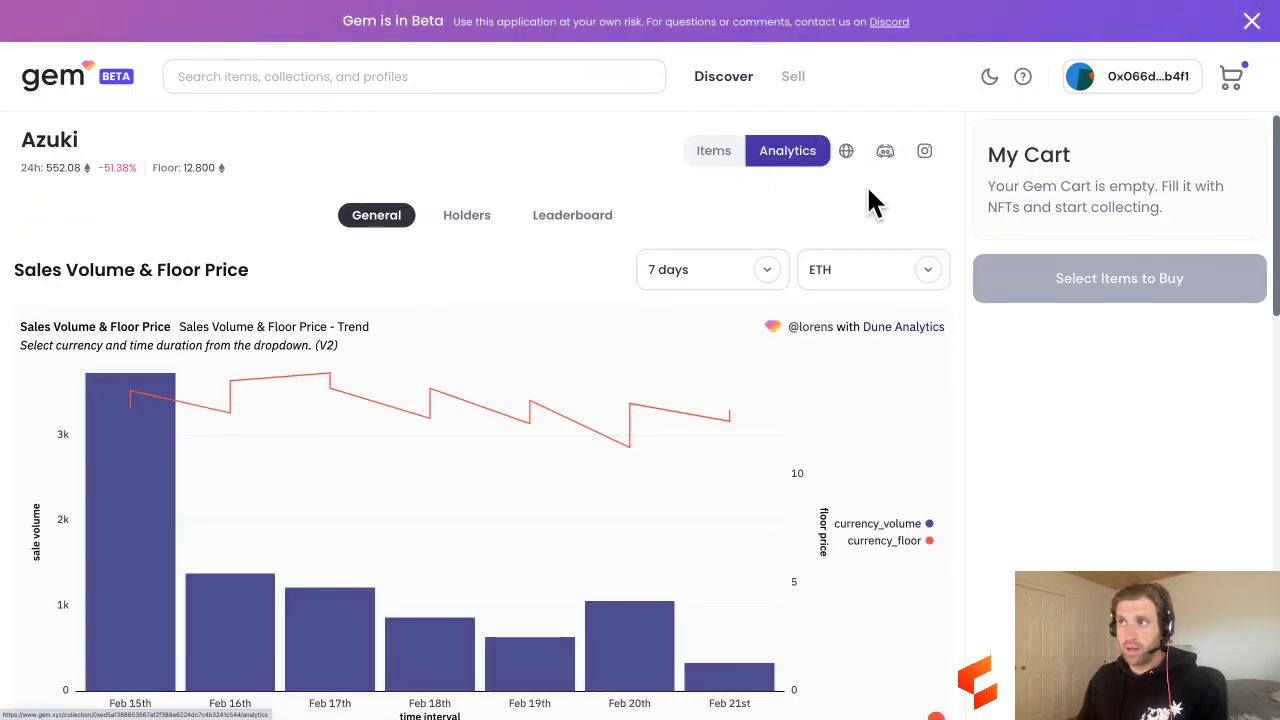
scroll(700, 242, down, 1)
scroll(686, 240, up, 1)
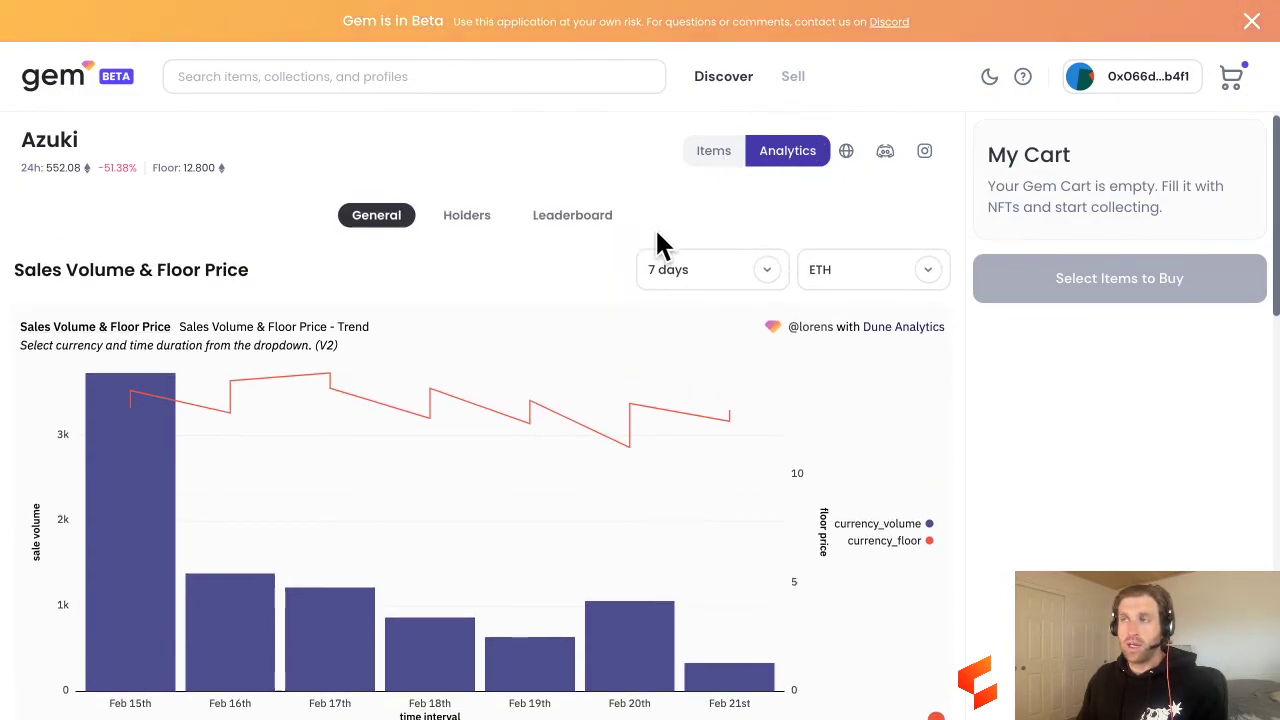
scroll(277, 570, down, 2)
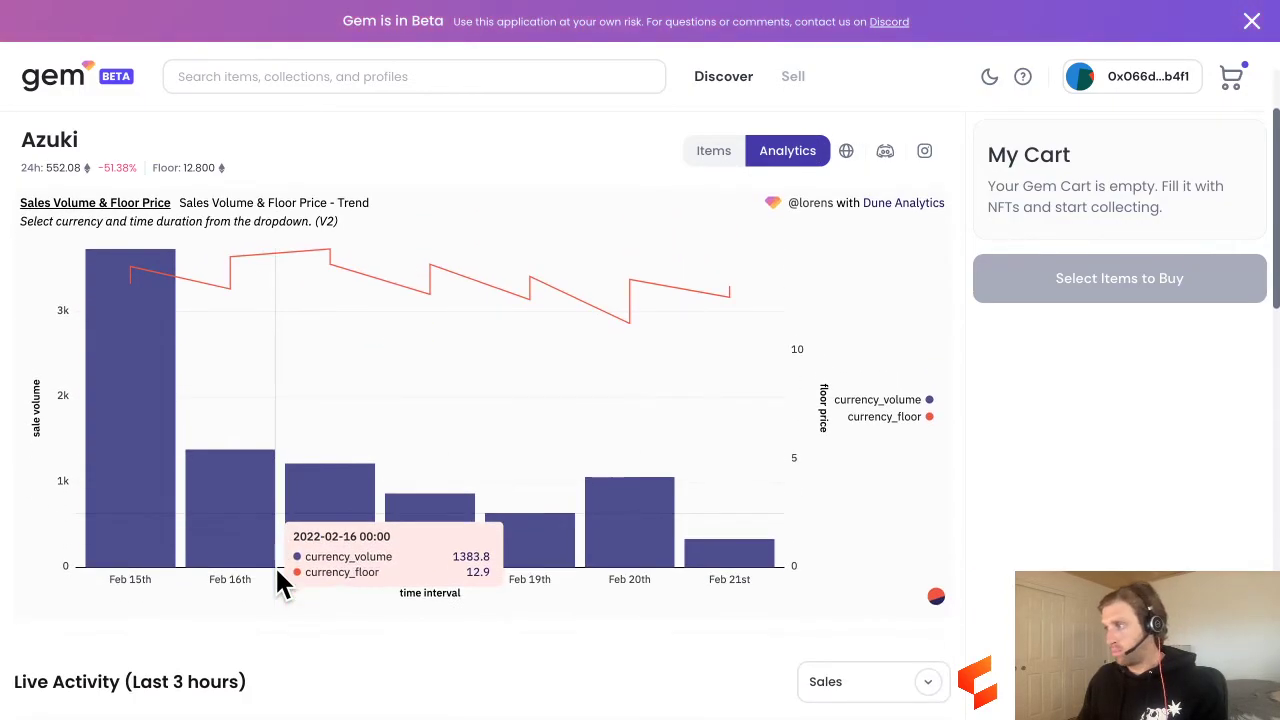
scroll(279, 566, up, 2)
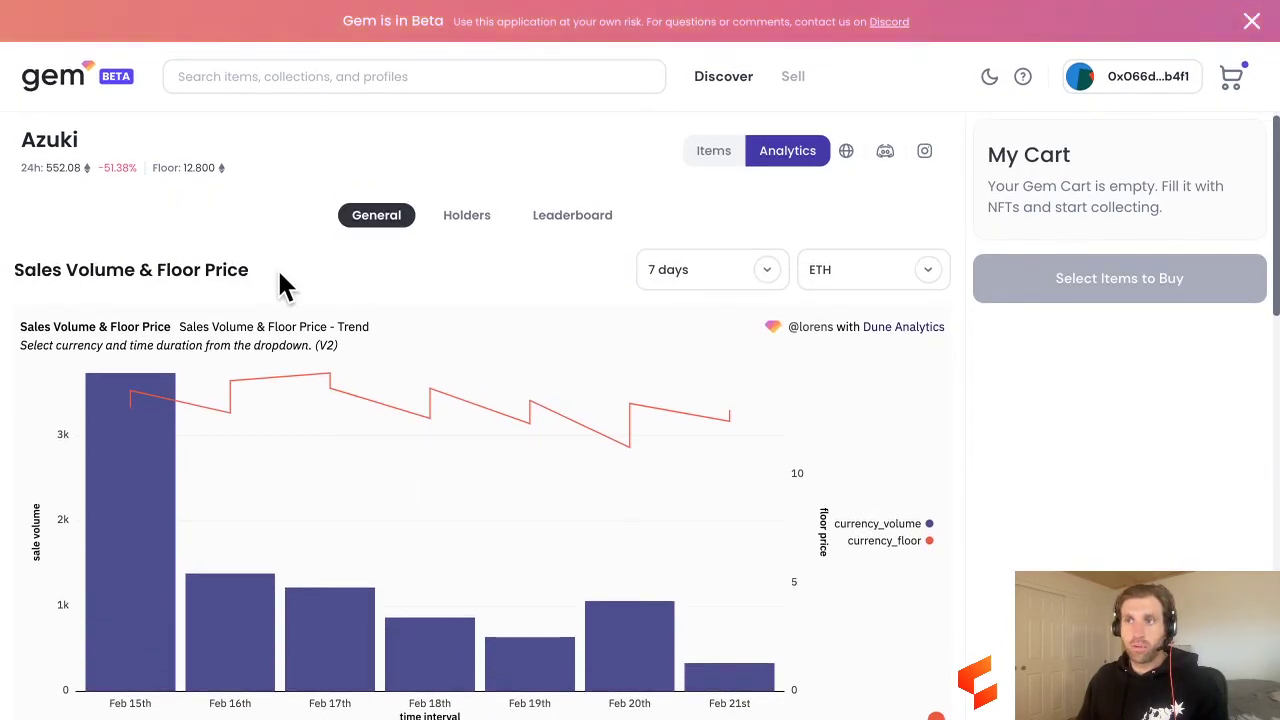
click(458, 215)
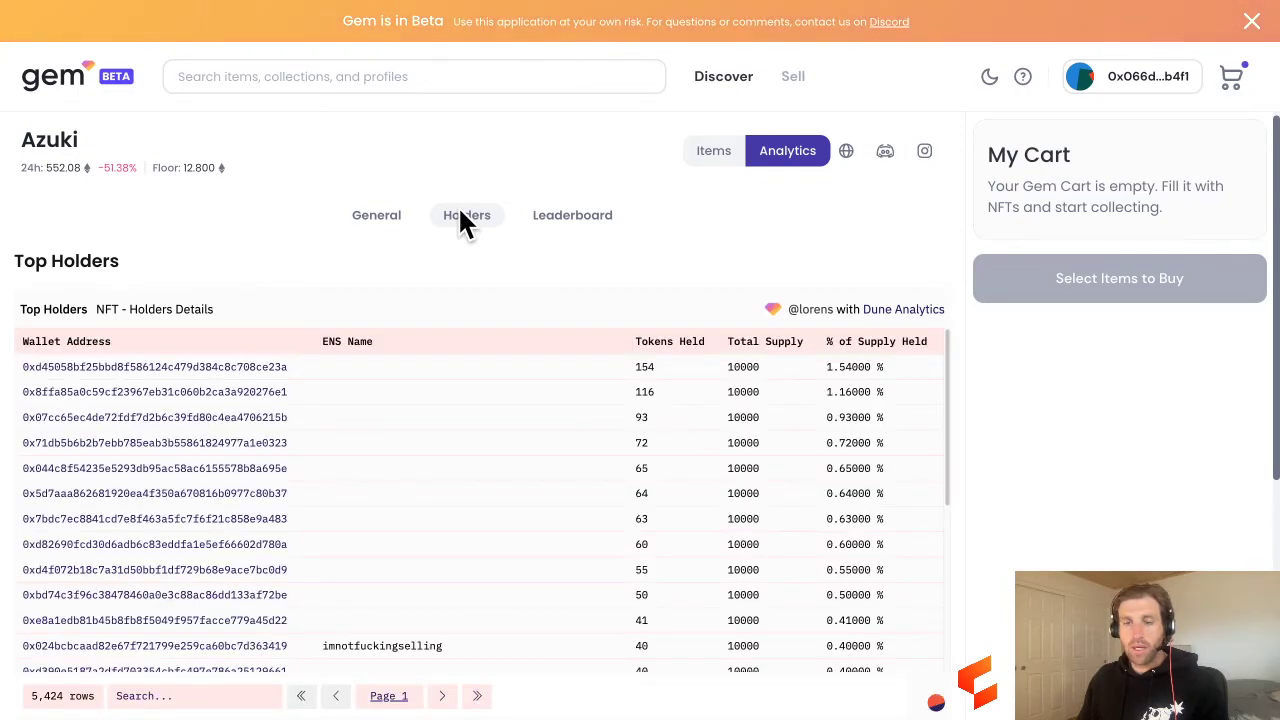
Open the Azuki leaderboard and show its top buyers over 24 hours.
click(558, 220)
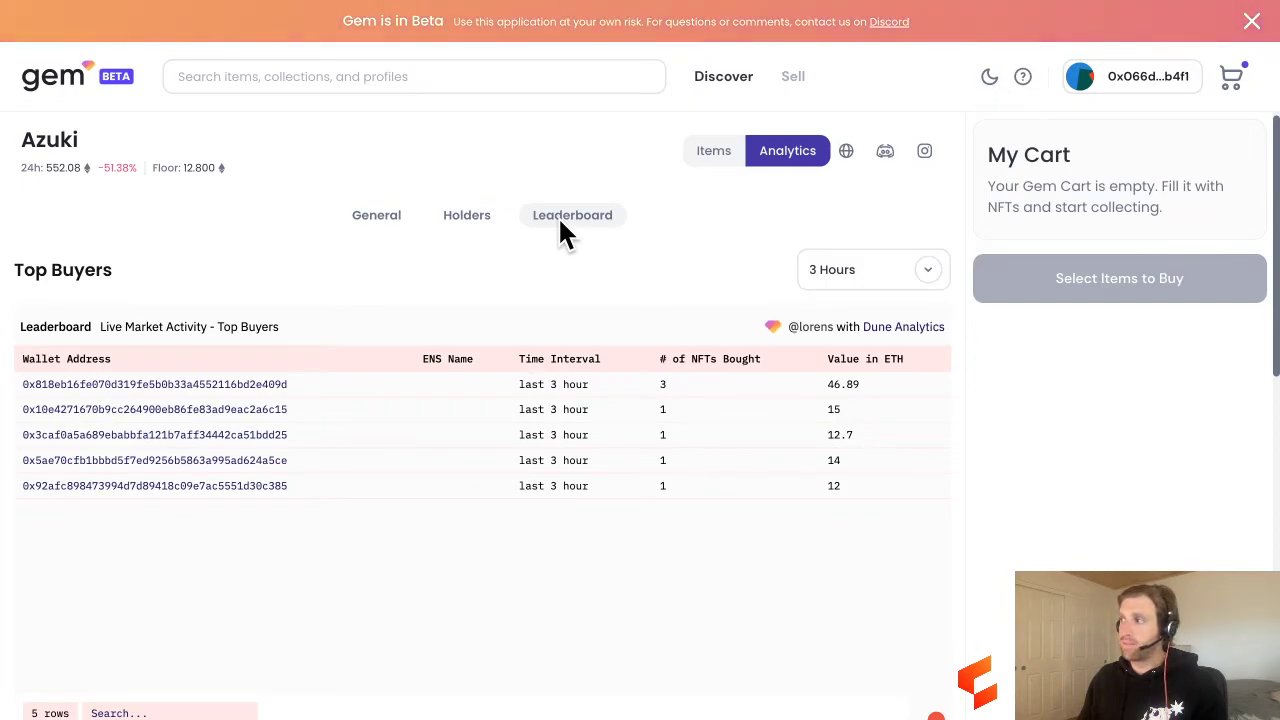
click(926, 268)
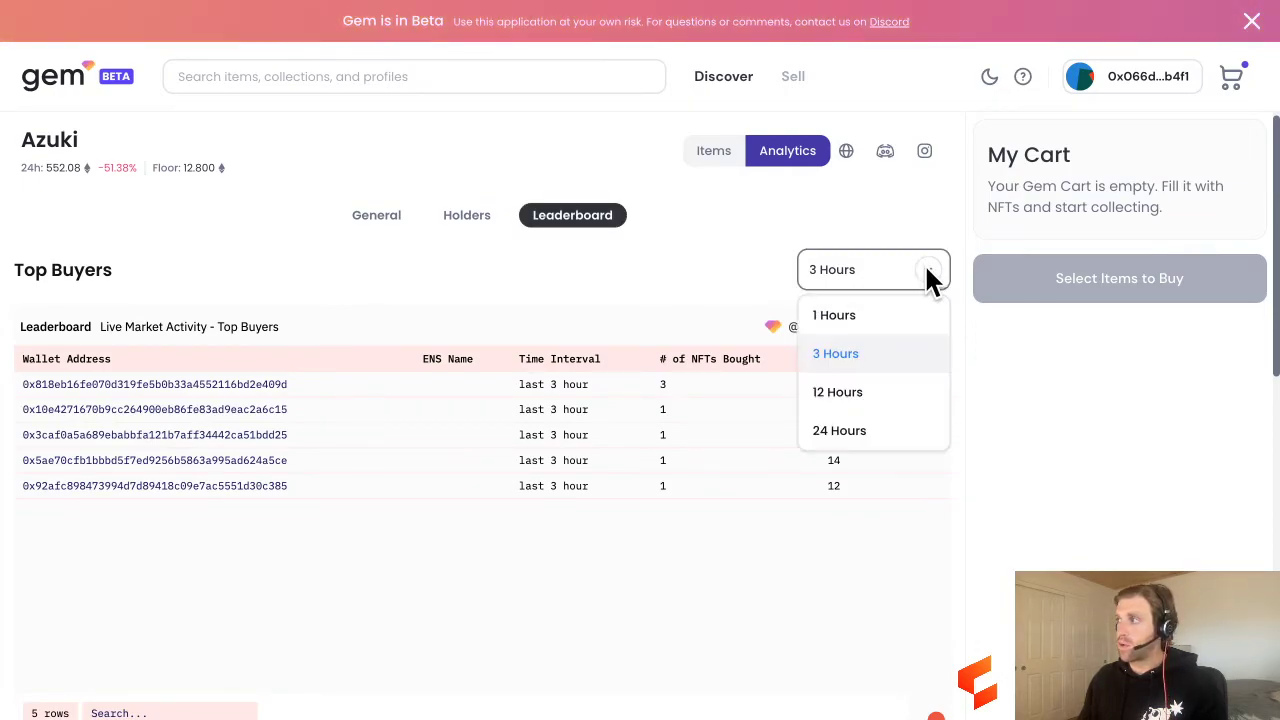
click(845, 432)
scroll(260, 263, down, 2)
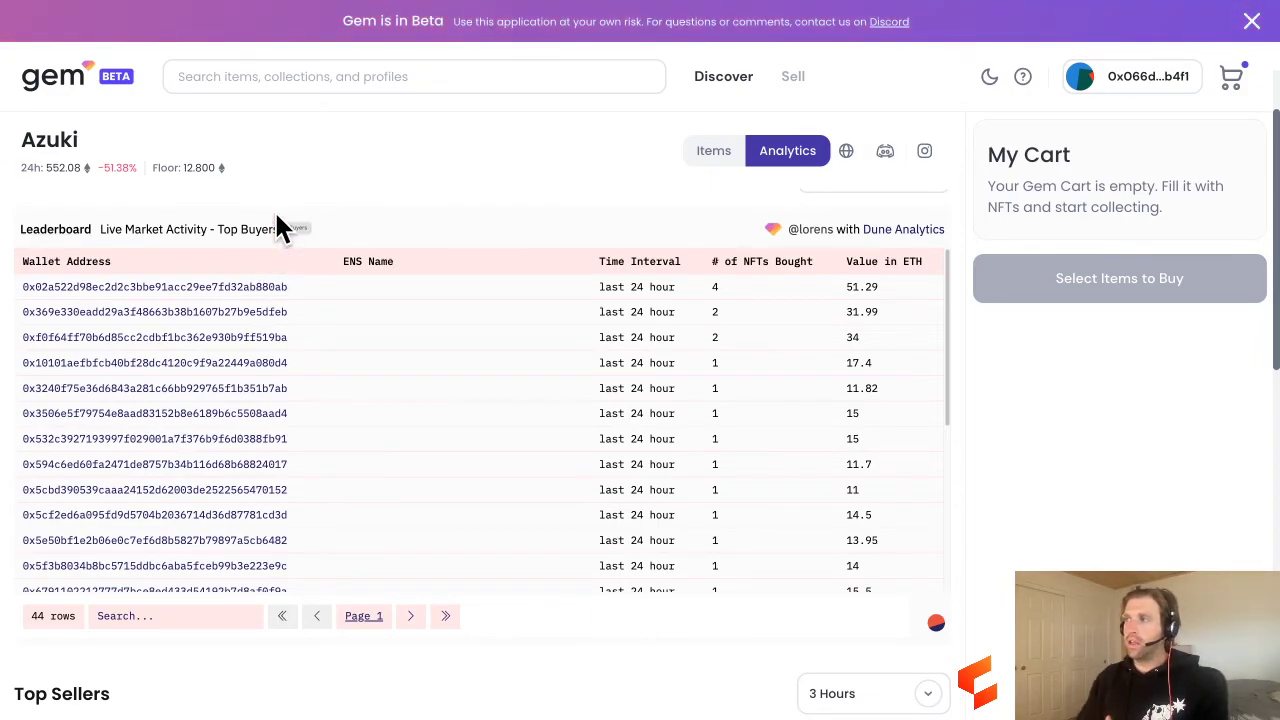
scroll(276, 214, up, 2)
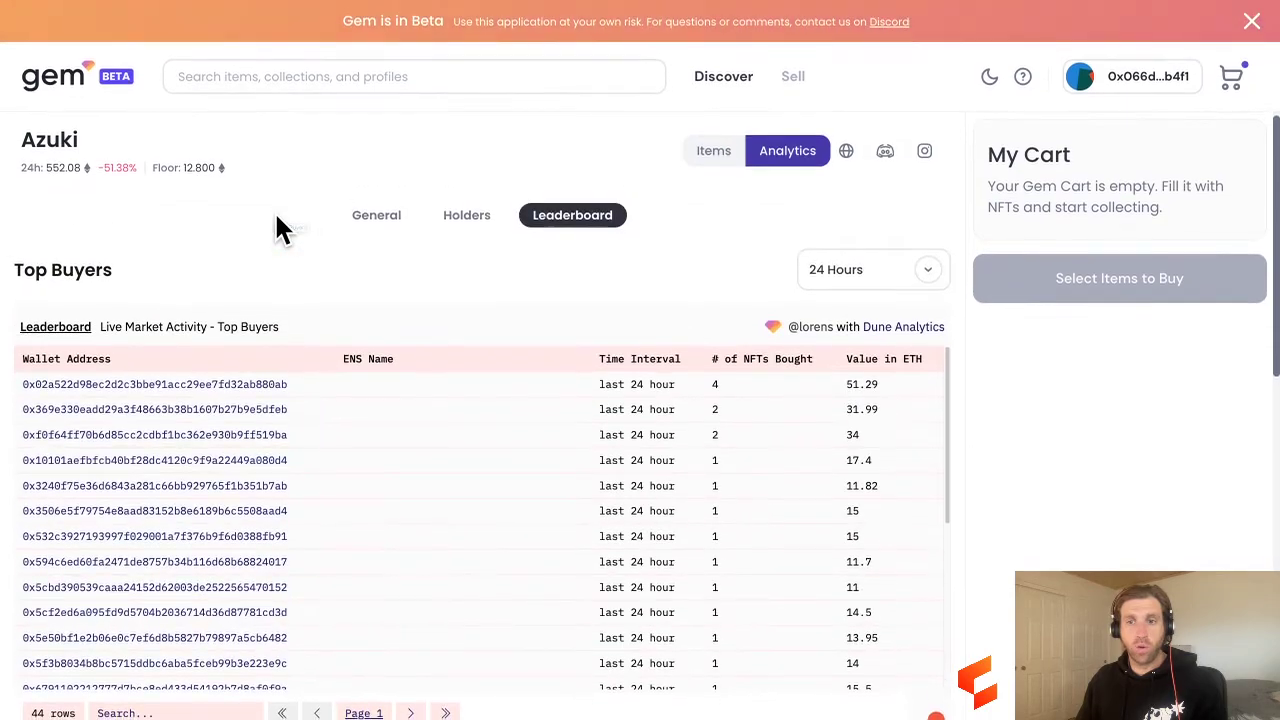
Return to the marketplace home page with the ranked collection list.
click(45, 85)
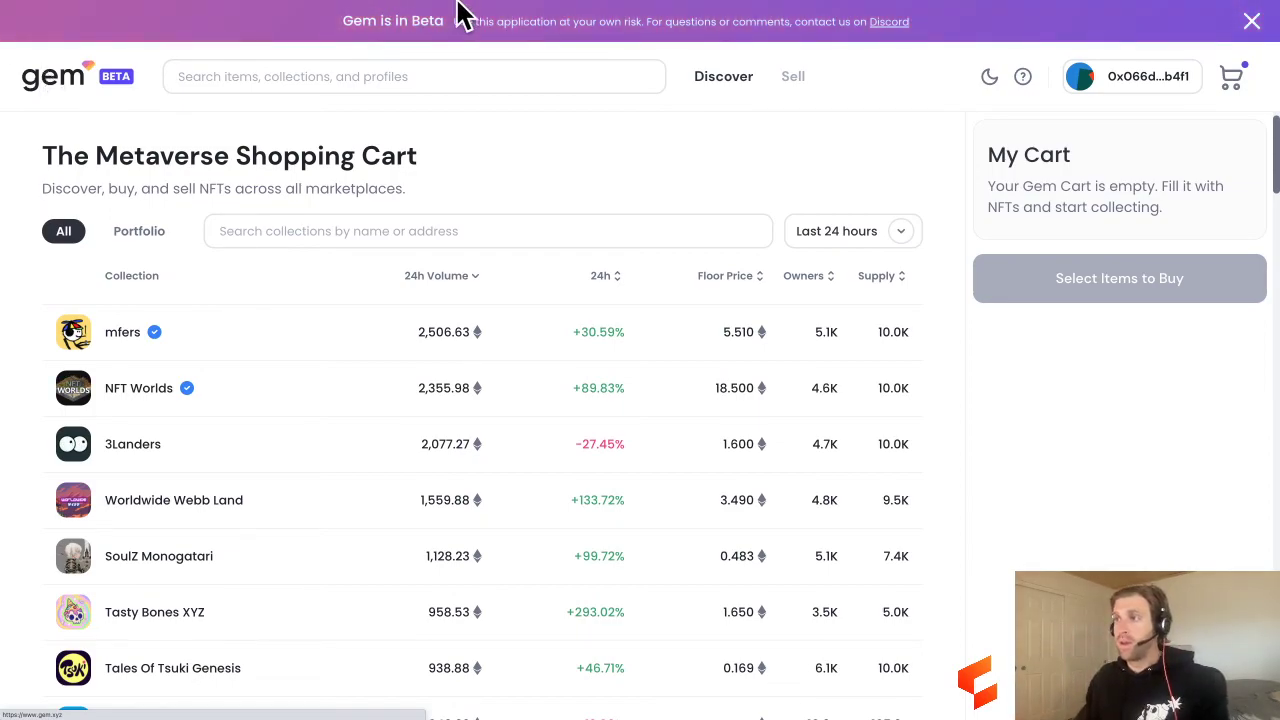
mouse_move(460, 15)
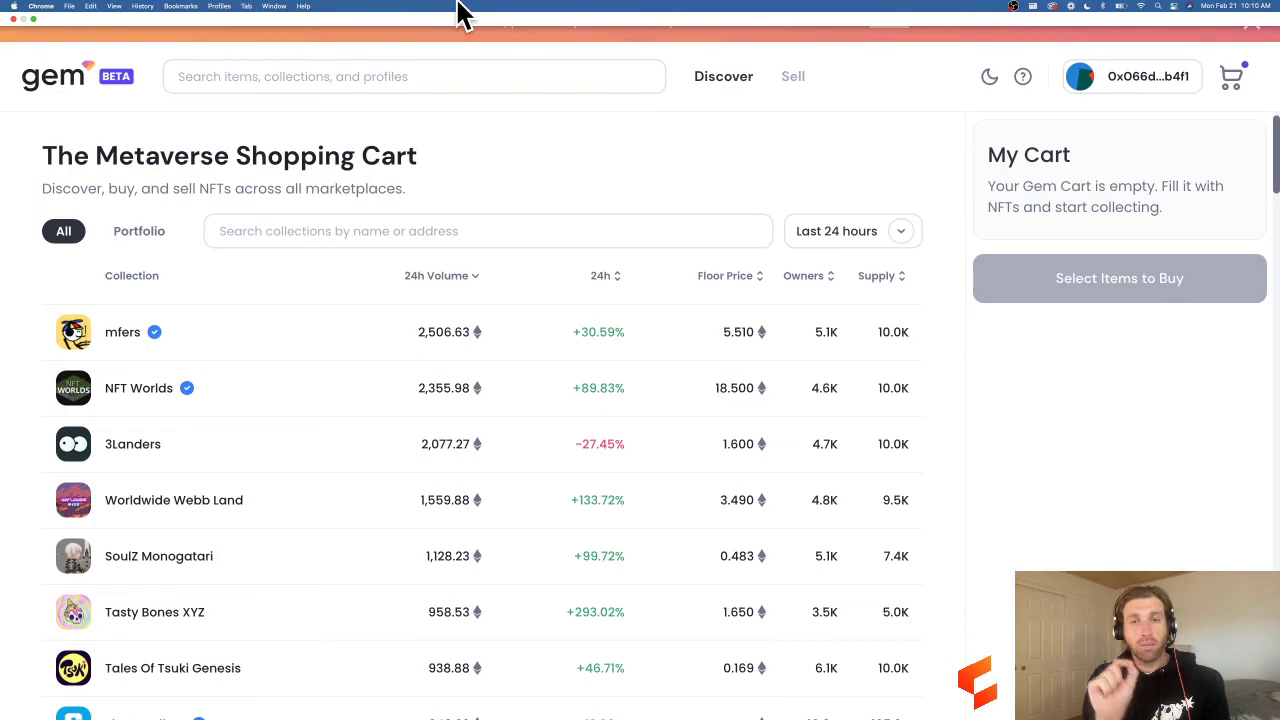